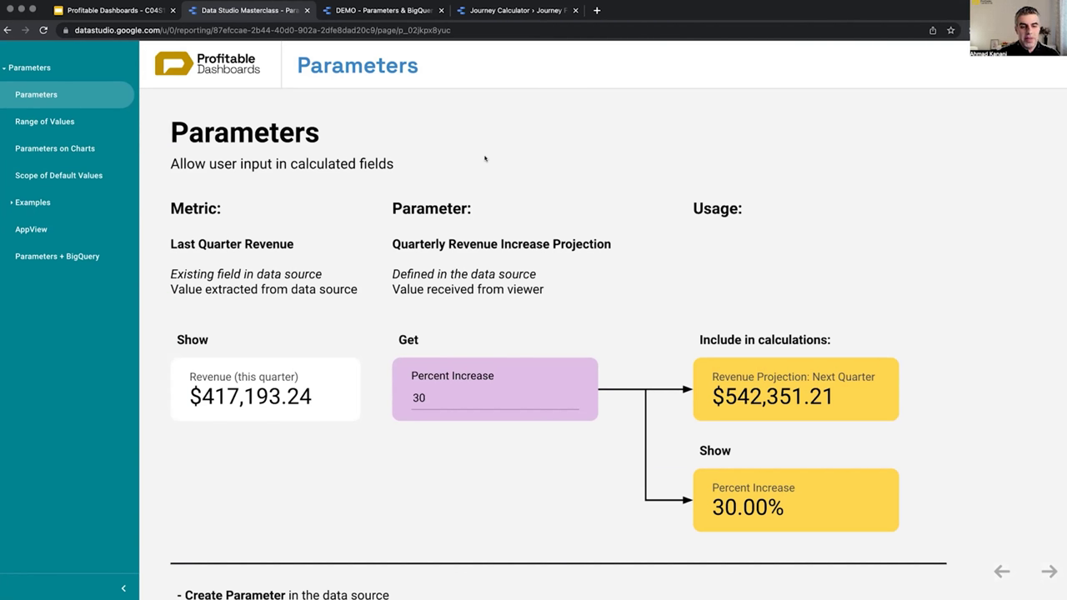
# Step: Change Percent Increase from 30 to 20, updating the projection to $500,631.89 and 20.00%
pyautogui.scroll(-4, 485, 159)
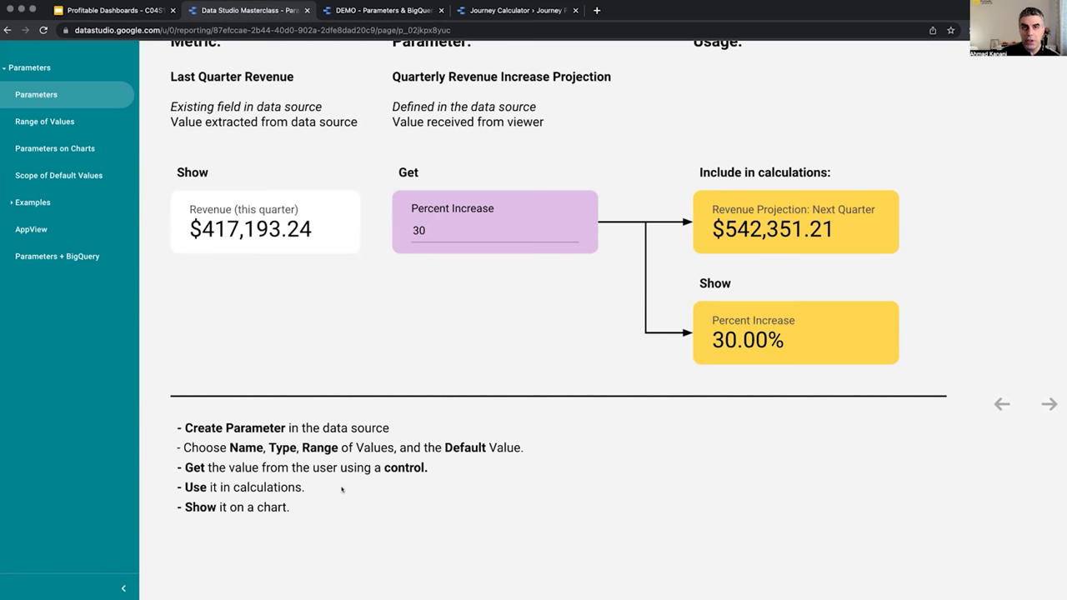
pyautogui.scroll(3, 536, 345)
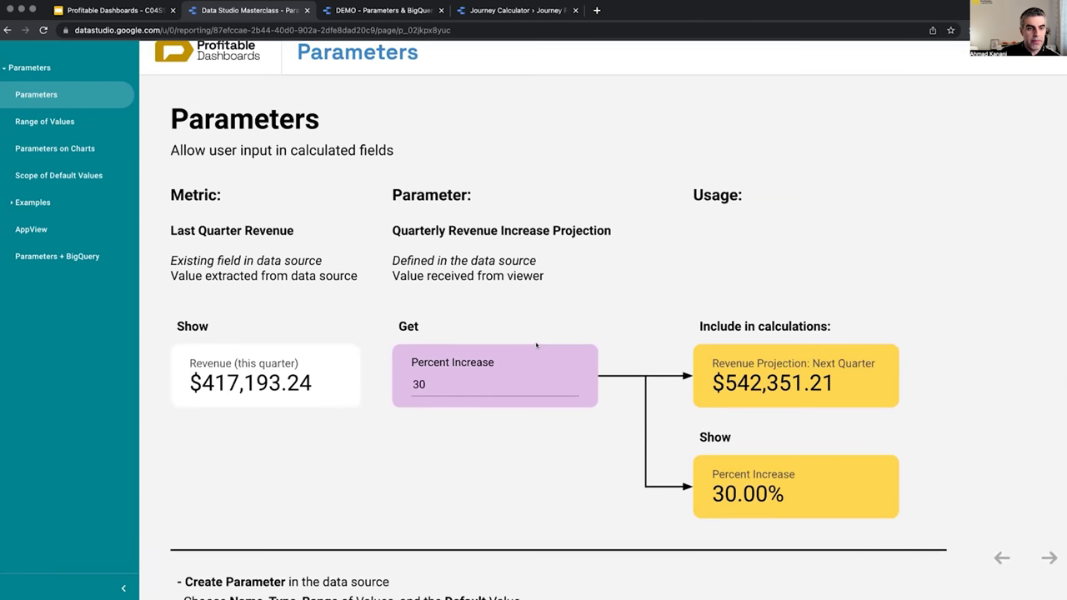
pyautogui.scroll(1, 368, 447)
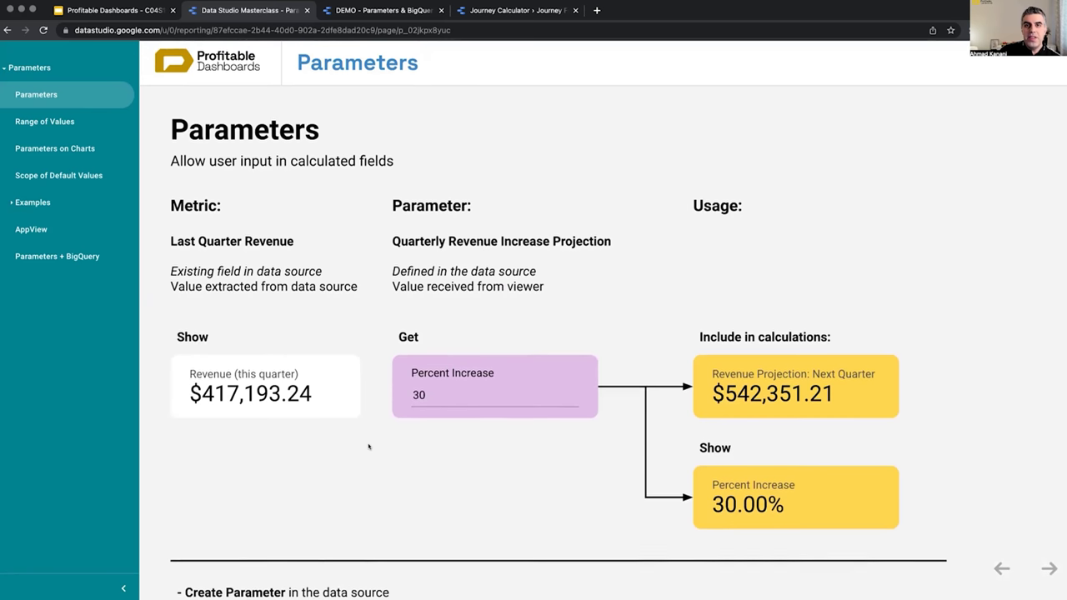
pyautogui.scroll(1, 368, 447)
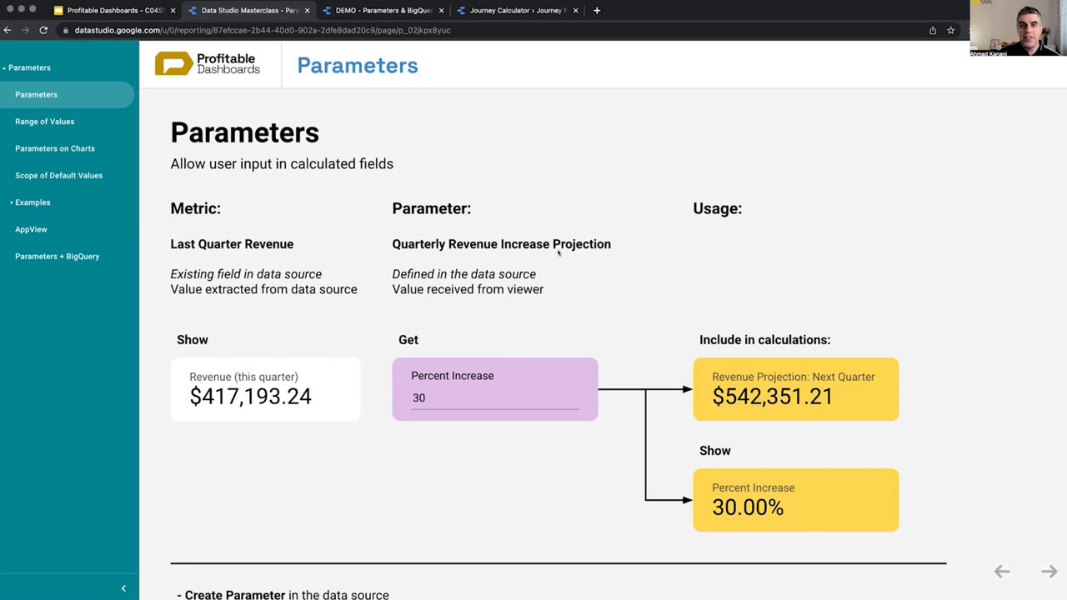
pyautogui.click(438, 393)
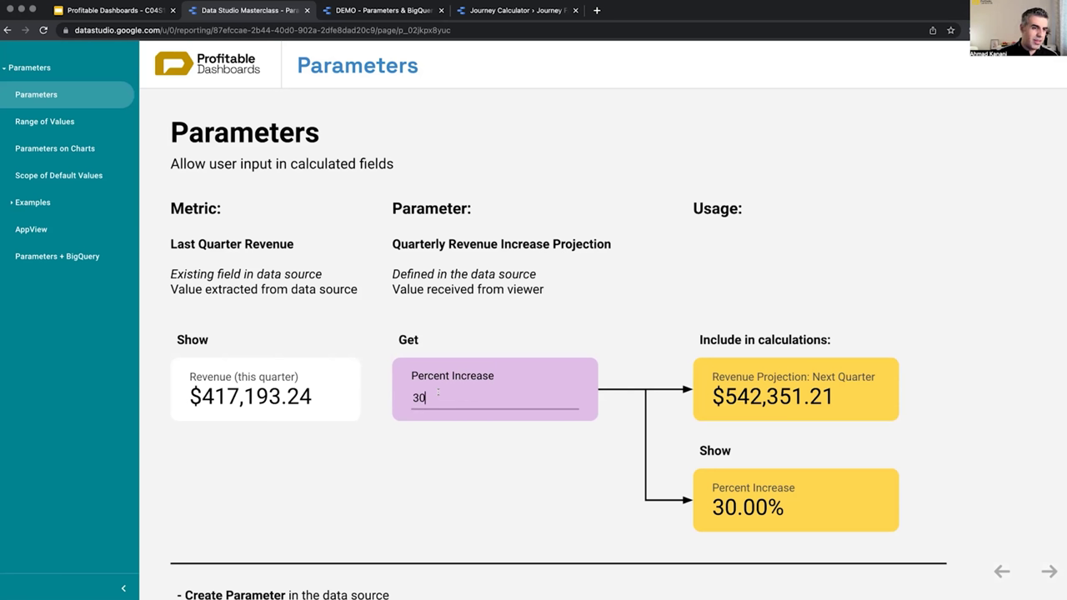
pyautogui.press('BackSpace')
pyautogui.press('BackSpace')
pyautogui.write('20')
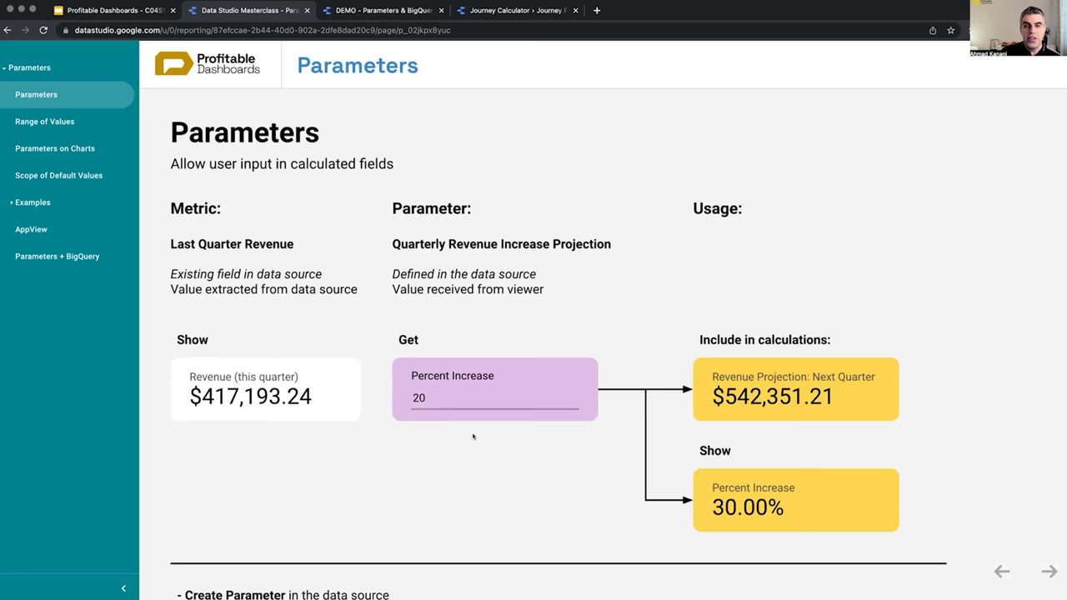
pyautogui.press('Return')
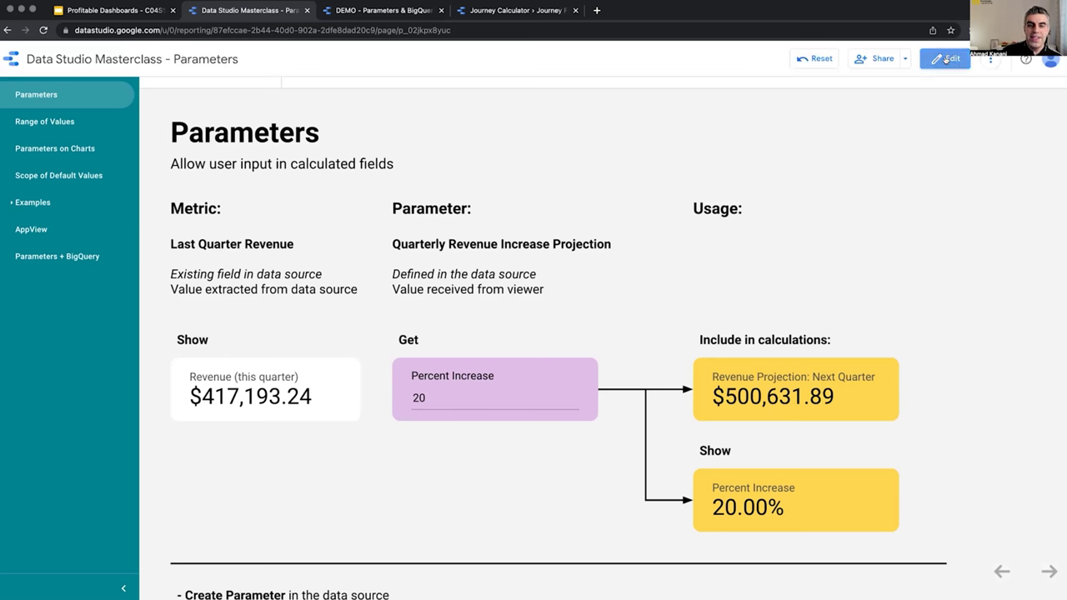
# Step: In edit mode, set Percent Increase to 2 and delete its input control from the page
pyautogui.click(947, 58)
pyautogui.click(429, 360)
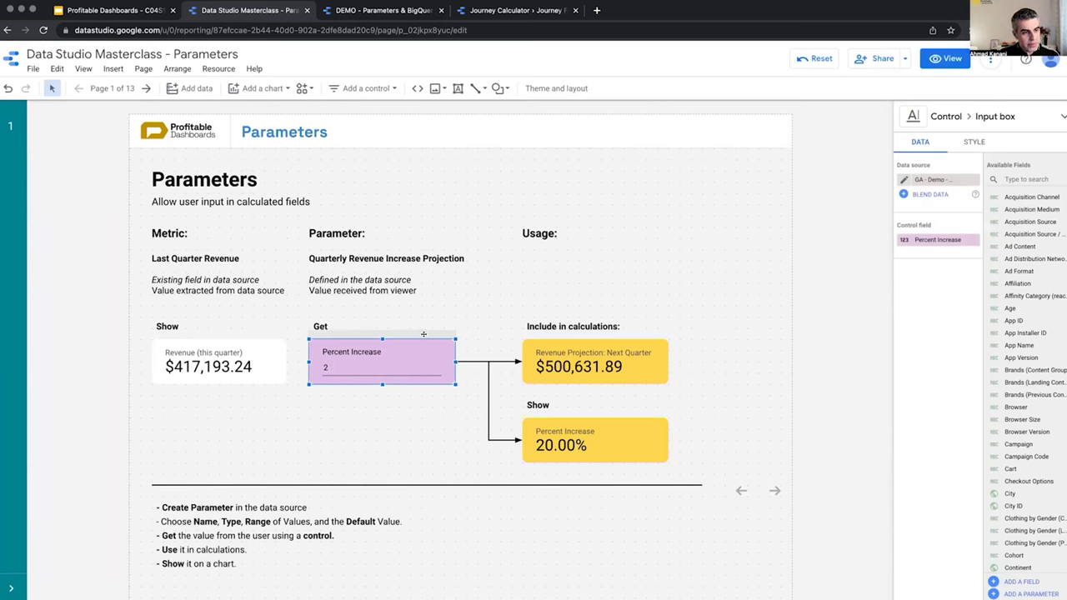
pyautogui.press('BackSpace')
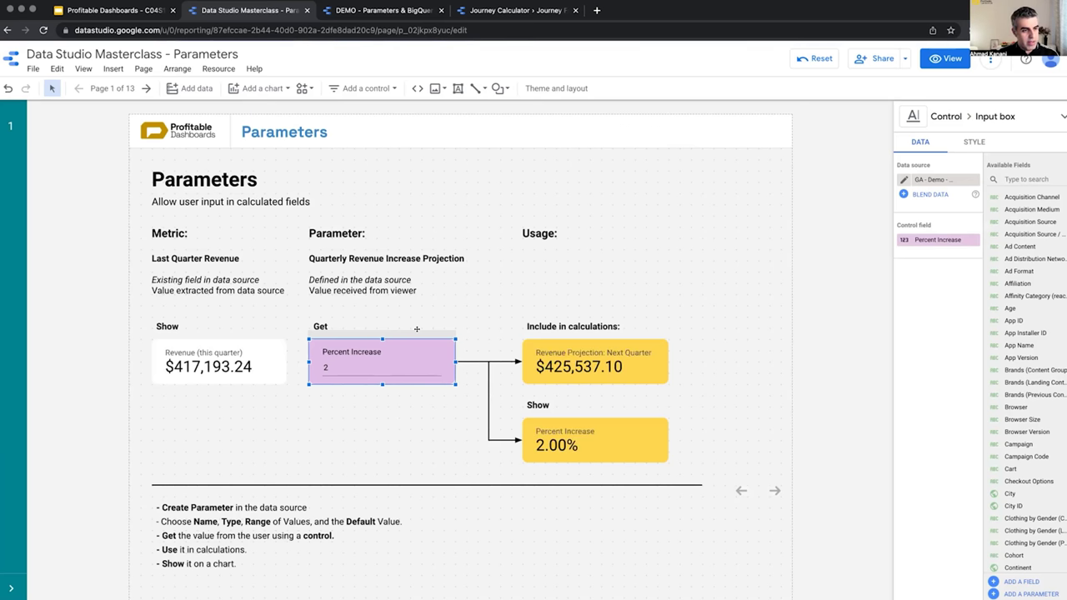
pyautogui.press('Delete')
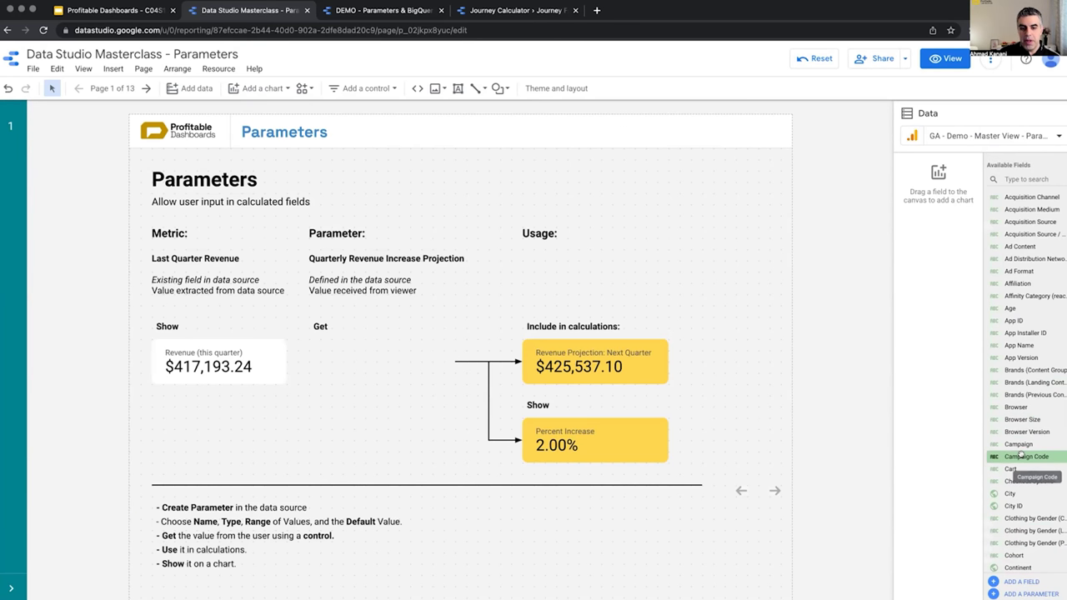
pyautogui.scroll(-15, 1022, 452)
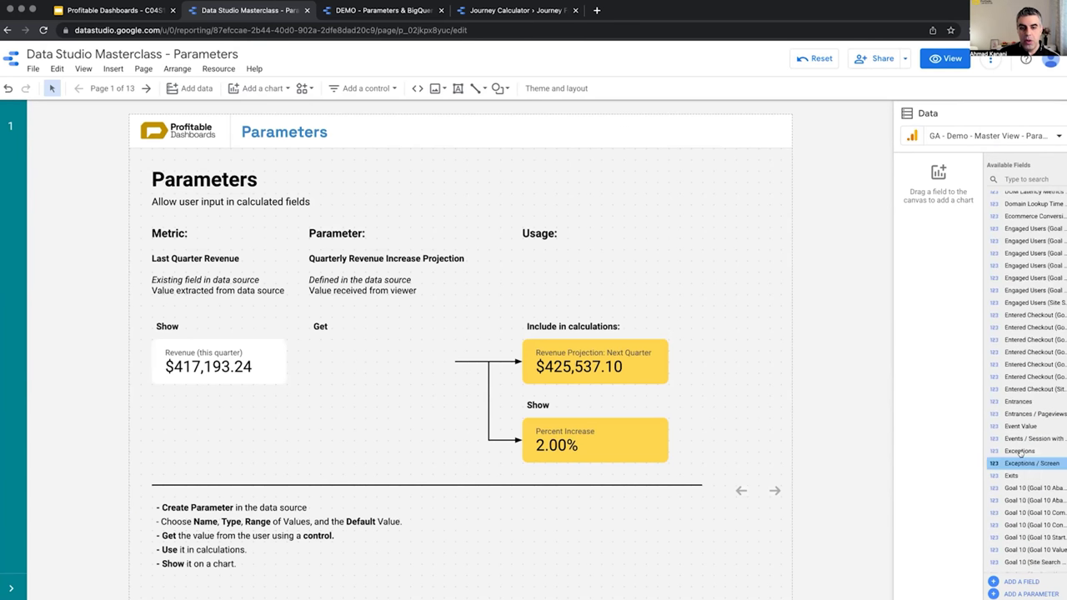
pyautogui.scroll(-15, 1021, 451)
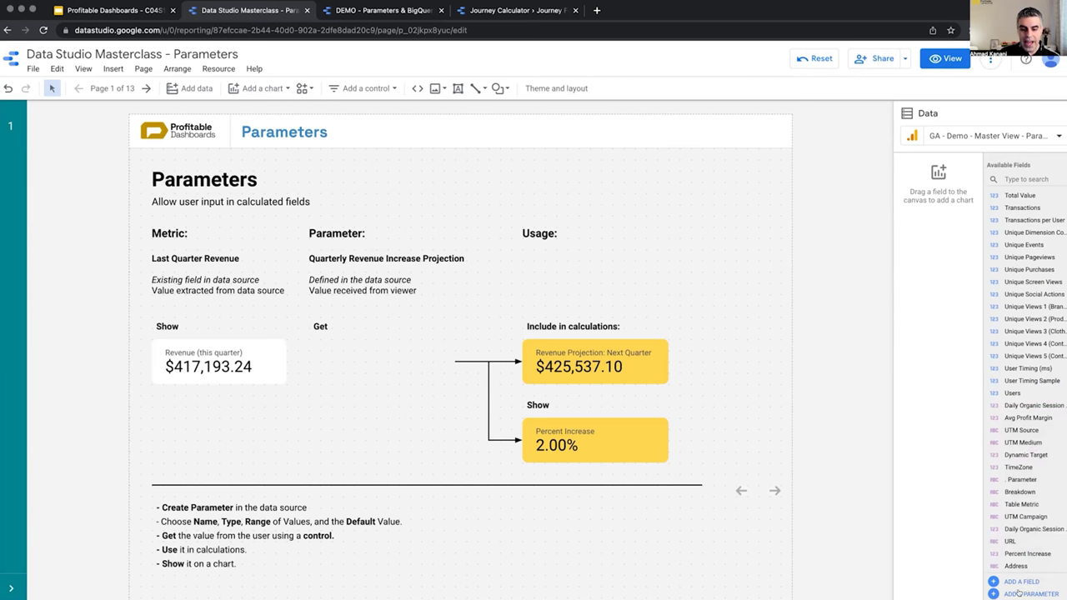
pyautogui.click(218, 68)
pyautogui.click(245, 89)
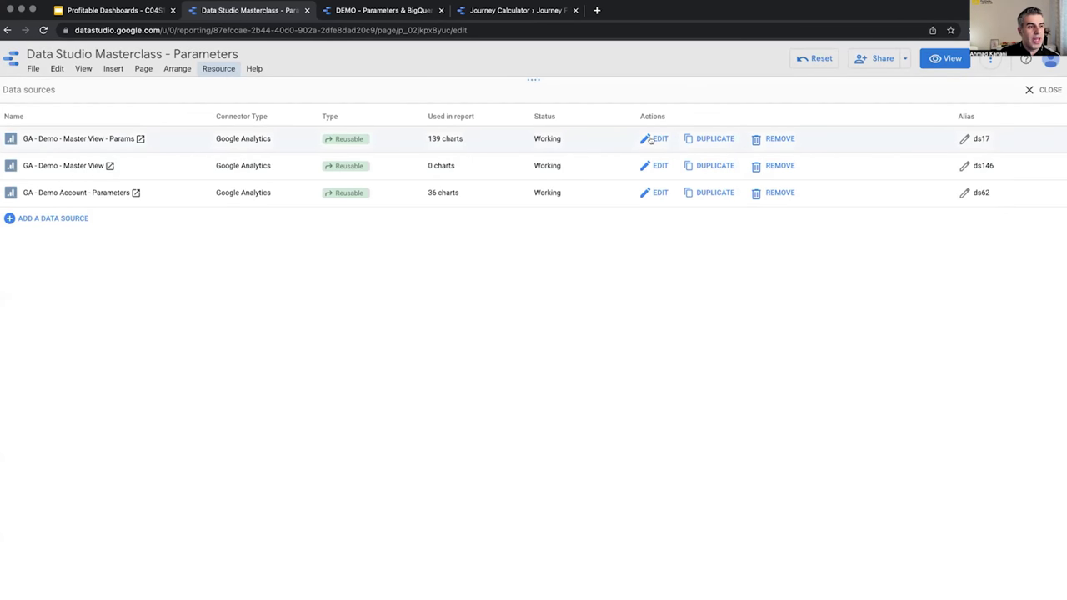
pyautogui.click(654, 138)
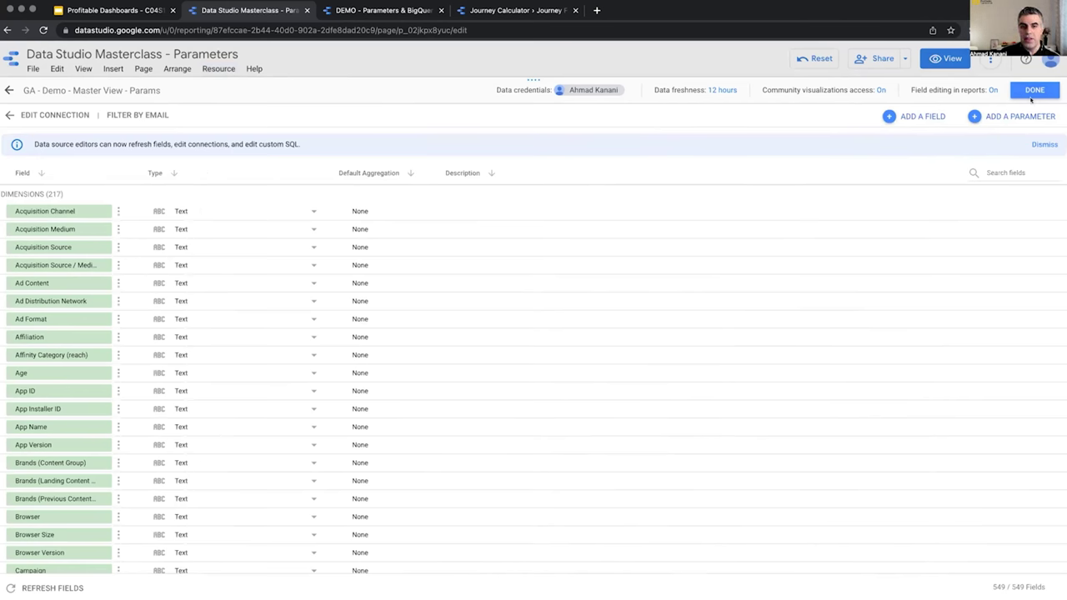
pyautogui.click(1032, 90)
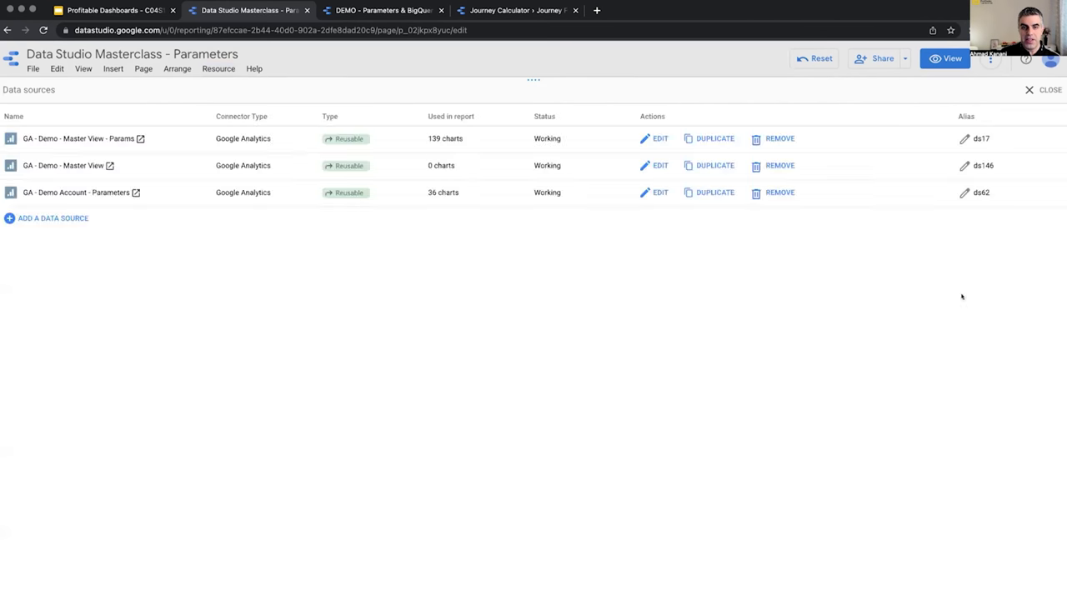
pyautogui.click(1043, 90)
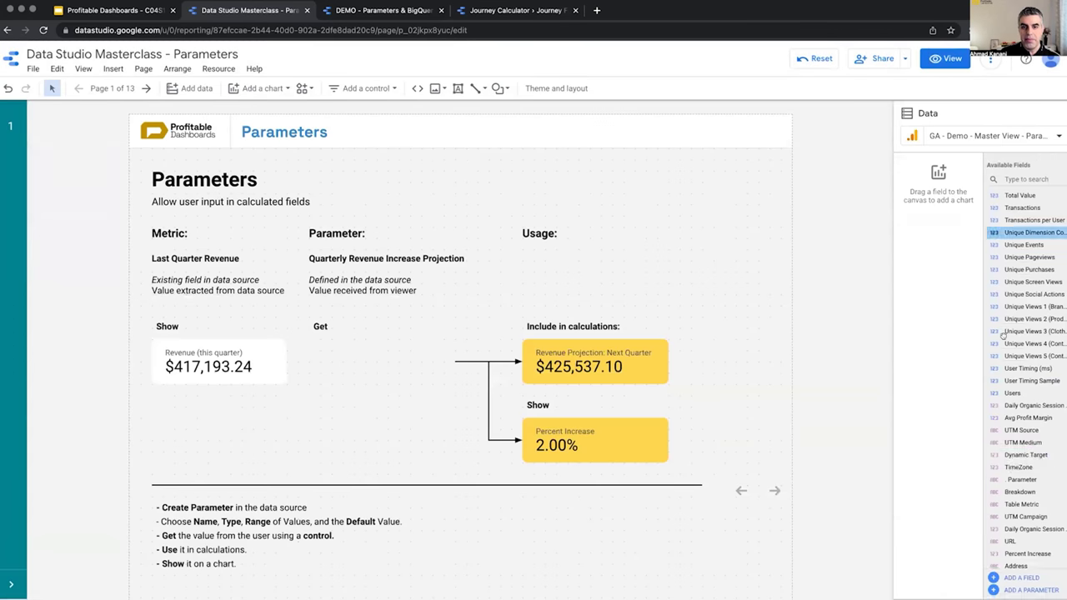
# Step: Add a new parameter in the Data panel named 'Percentage Increase 2'
pyautogui.click(1030, 593)
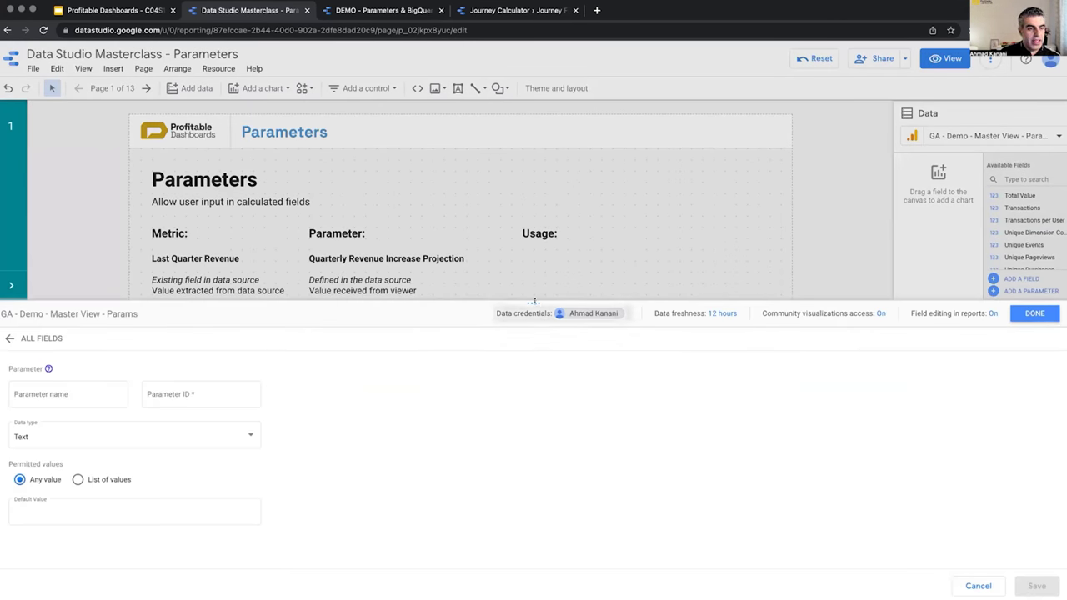
pyautogui.click(75, 303)
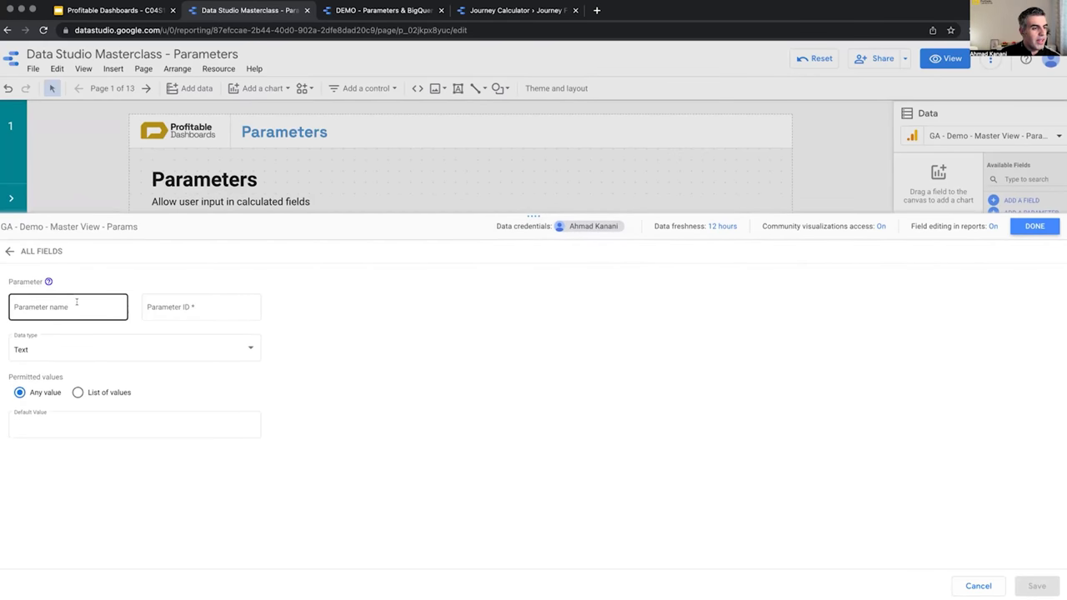
pyautogui.click(76, 303)
pyautogui.write('Perce')
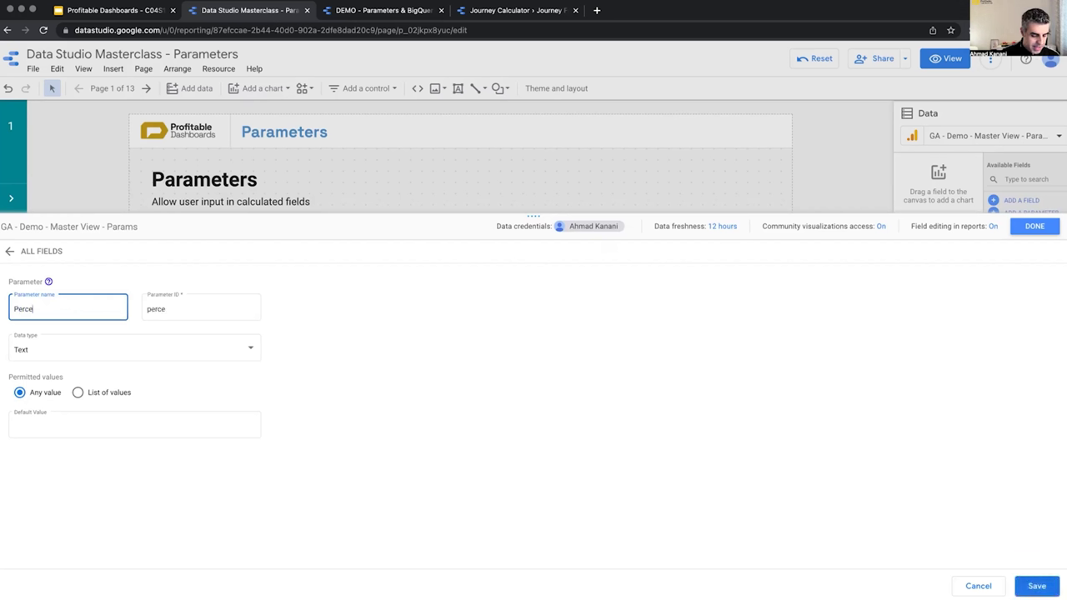
pyautogui.write('ntage I')
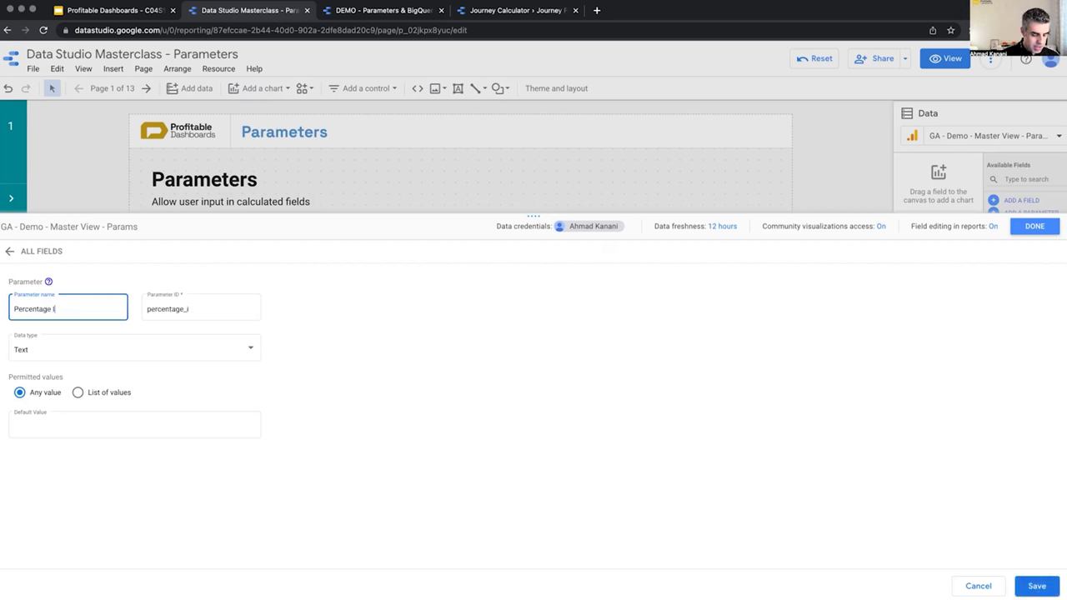
pyautogui.write('ncrease 2')
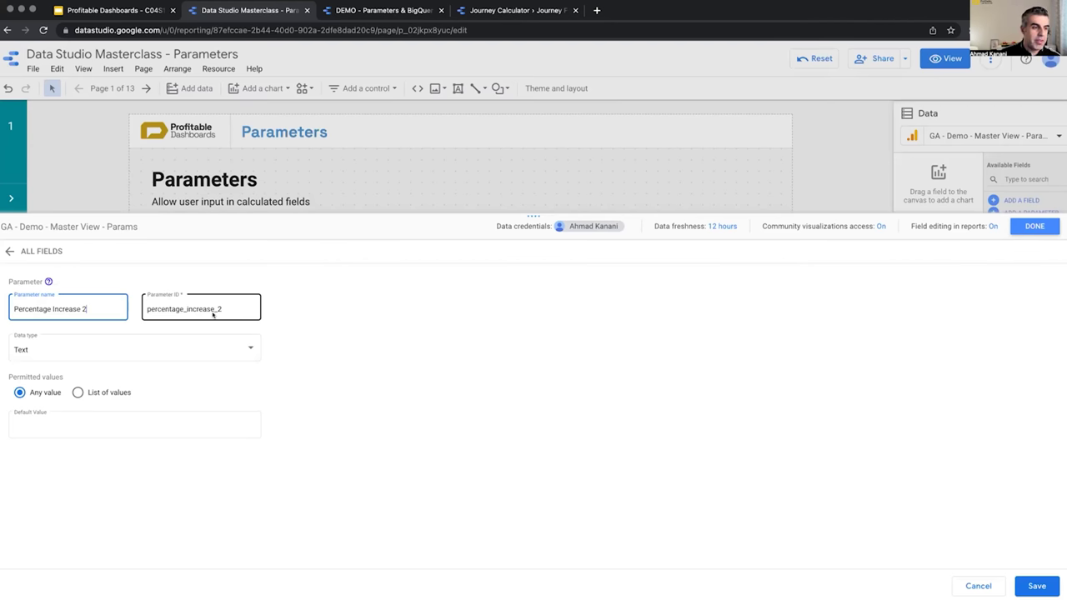
# Step: Make Percentage Increase 2 a Number (whole) parameter with default value 0
pyautogui.click(173, 347)
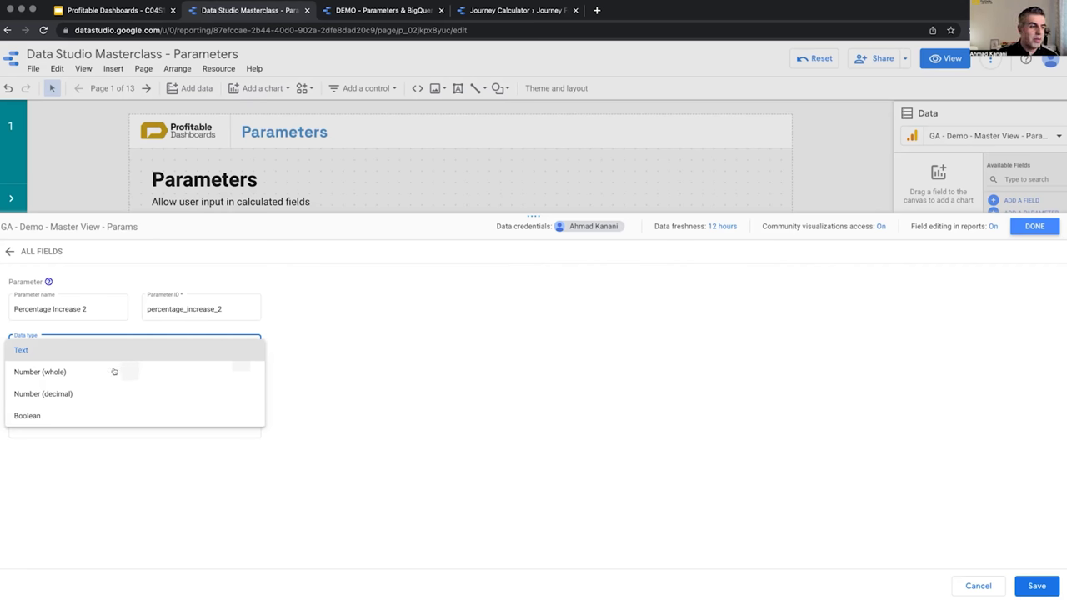
pyautogui.click(73, 374)
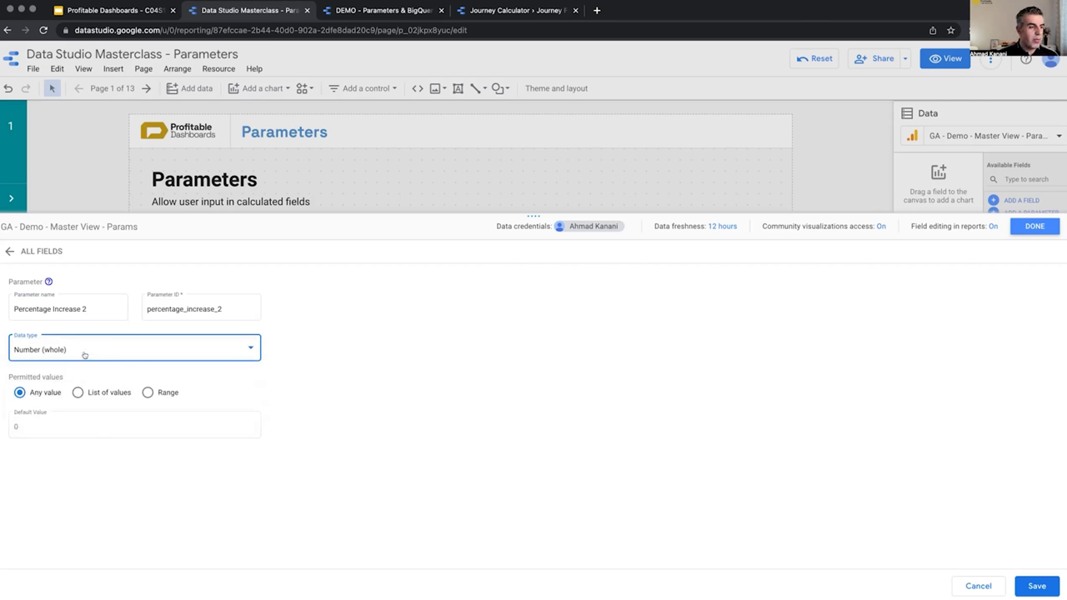
pyautogui.click(64, 424)
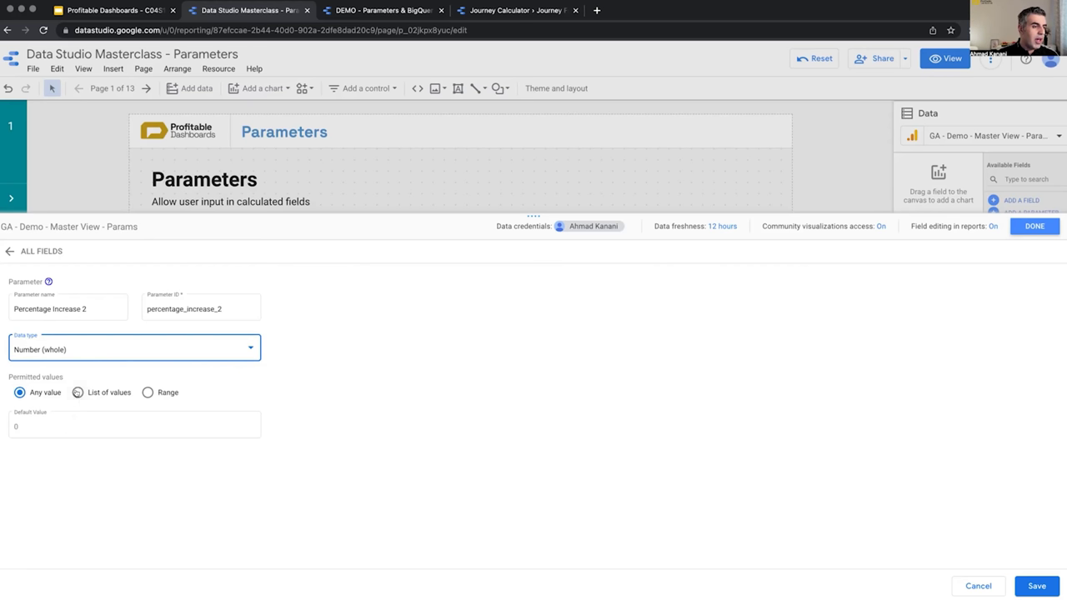
# Step: Restrict the parameter to a list of values with 10 labelled 'Ten'
pyautogui.click(77, 393)
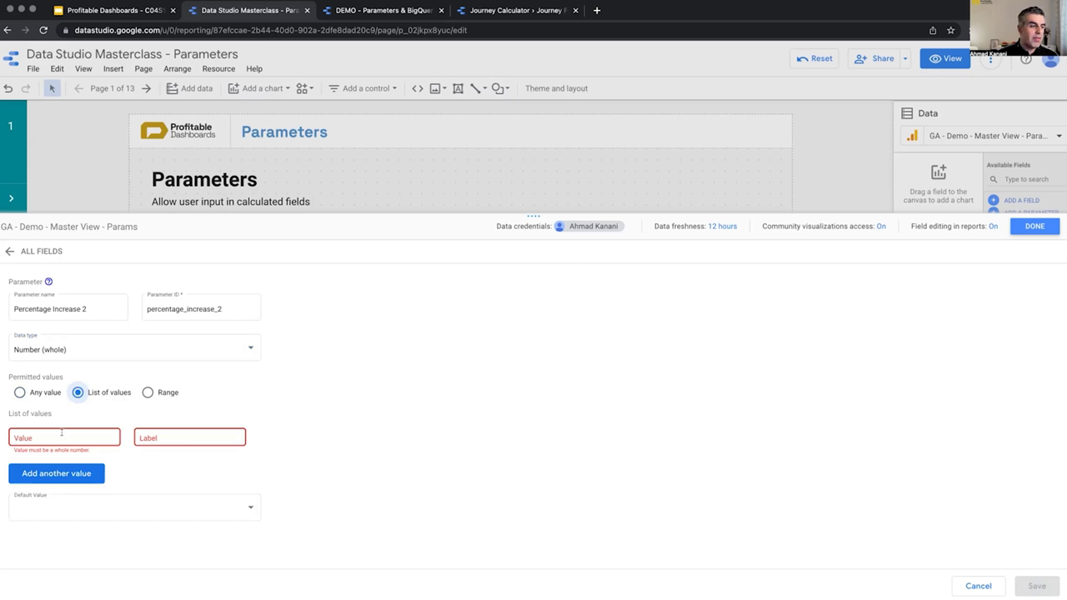
pyautogui.click(61, 433)
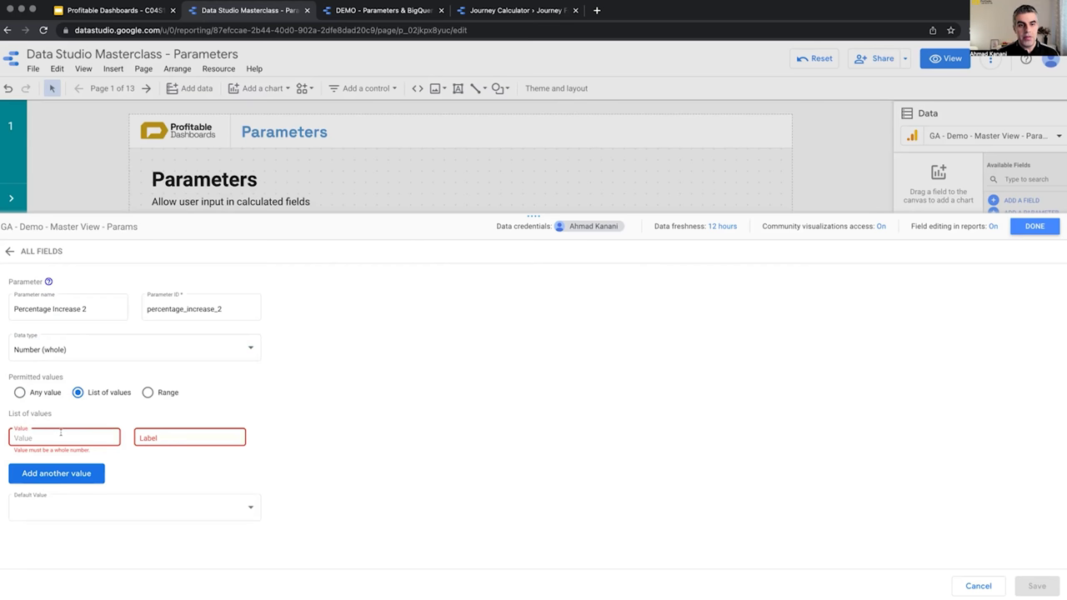
pyautogui.write('10')
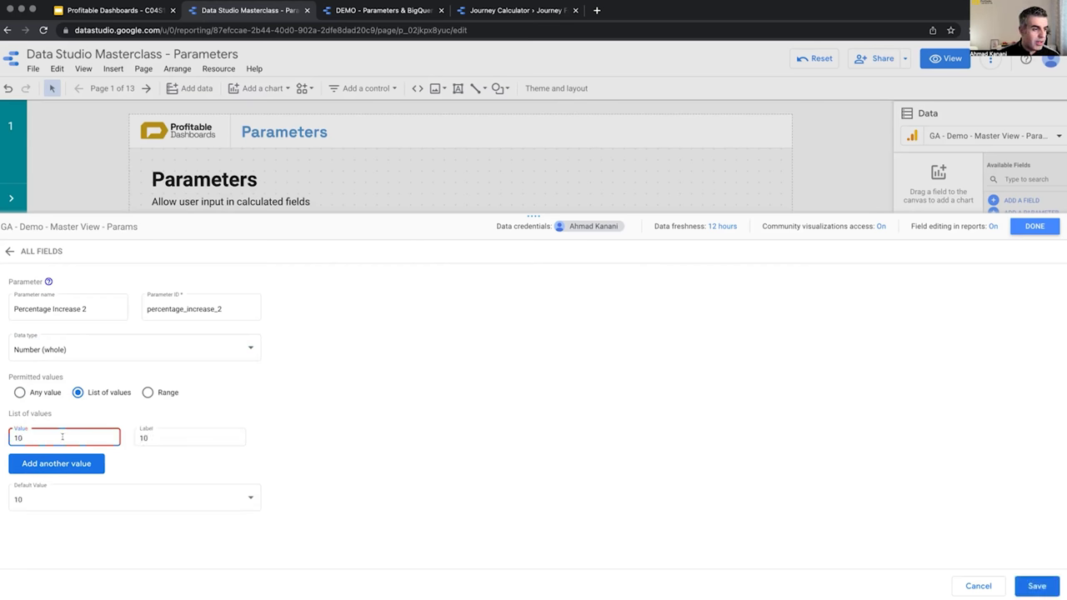
pyautogui.click(135, 437)
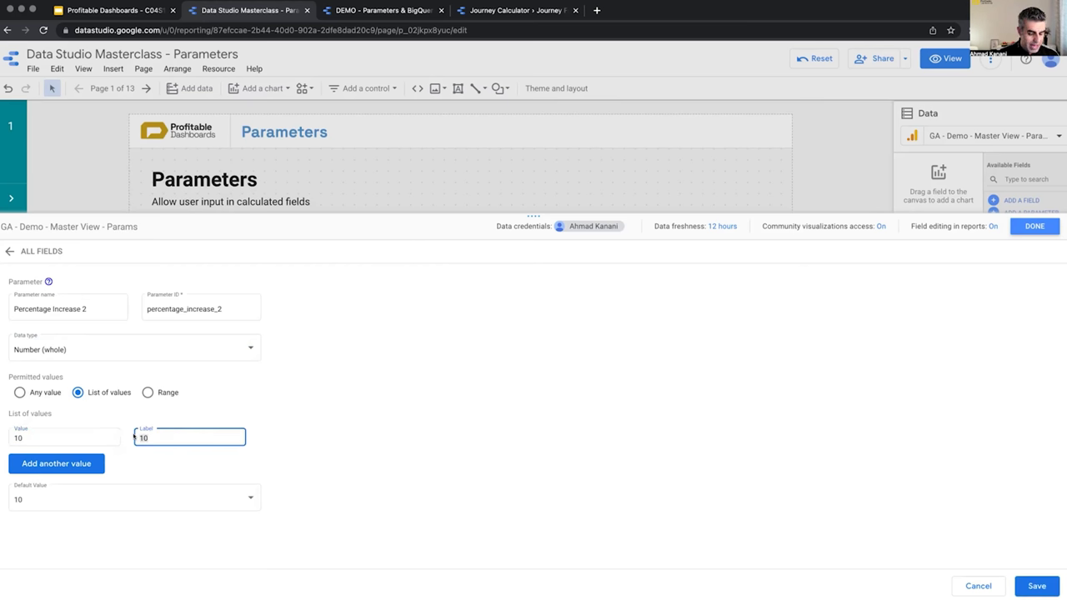
pyautogui.hotkey('ctrl', 'a')
pyautogui.write('Ten')
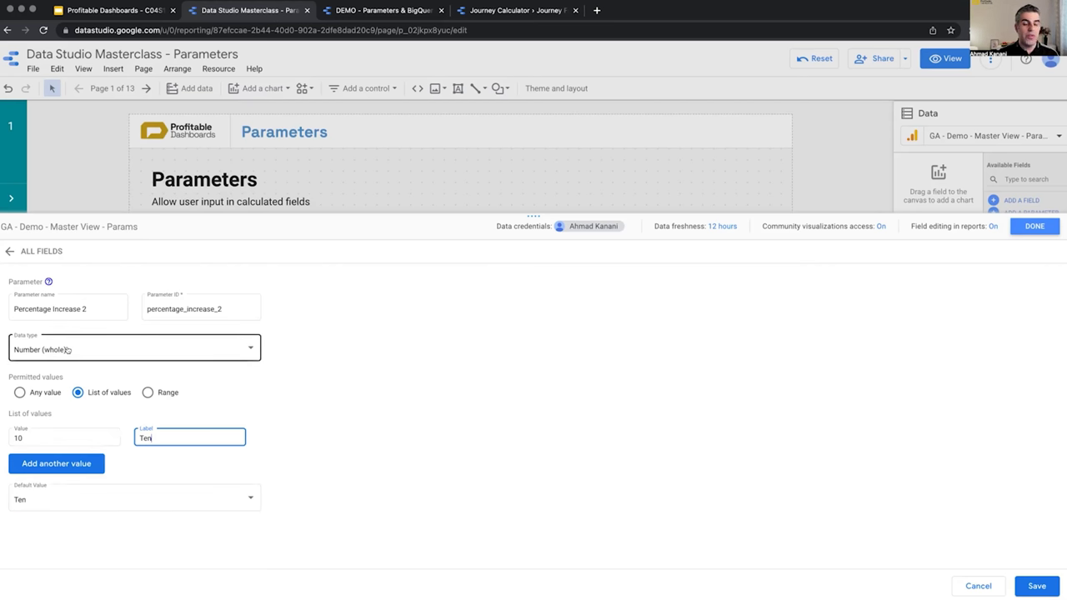
# Step: Add a second list value 20 labelled 20, then remove that row
pyautogui.click(37, 464)
pyautogui.click(32, 460)
pyautogui.write('20')
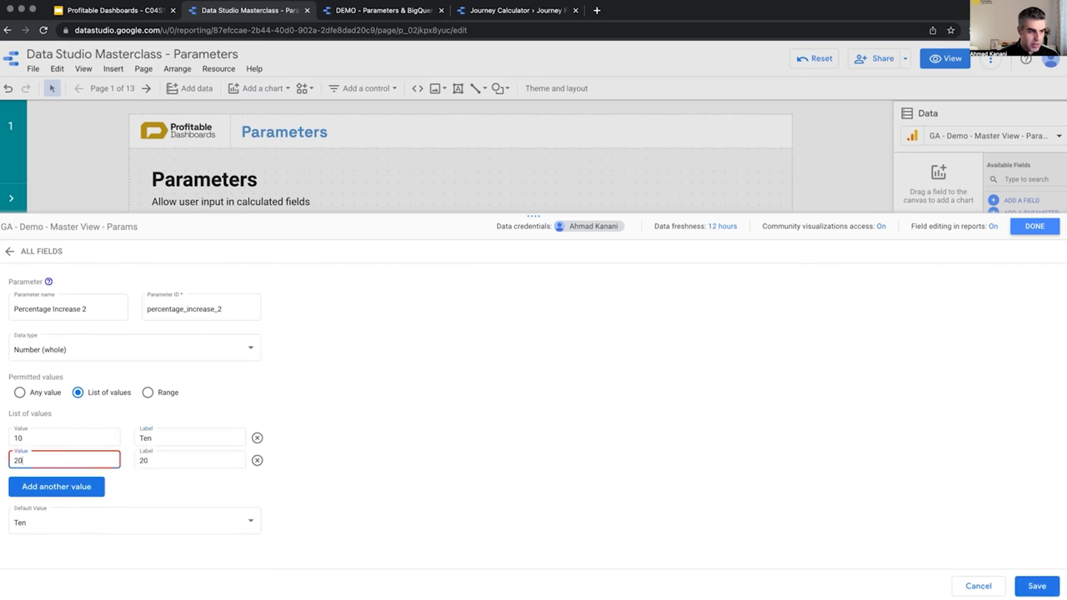
pyautogui.press('Tab')
pyautogui.write('20')
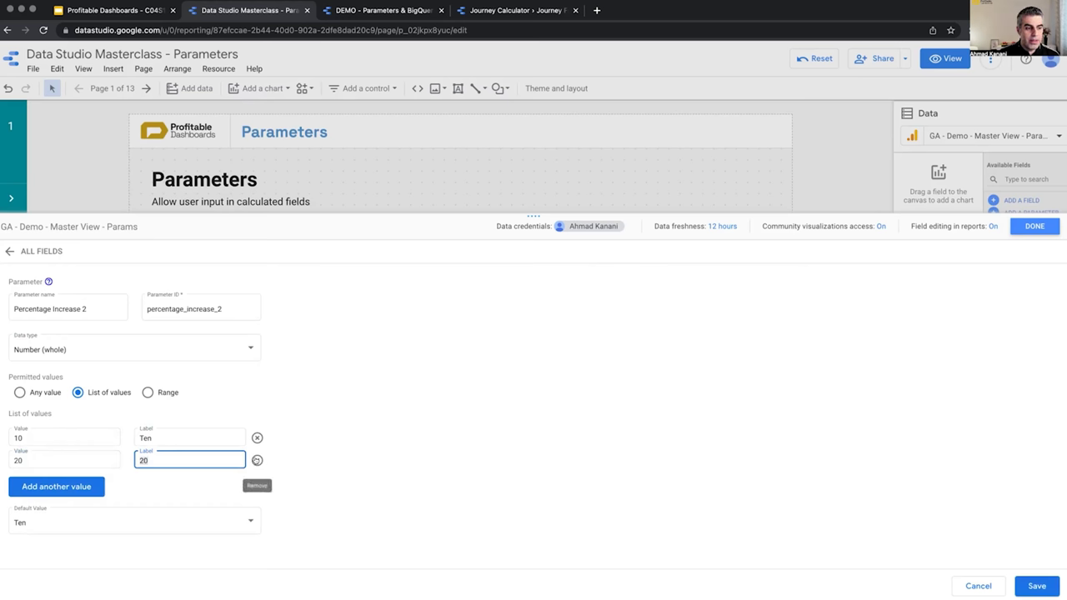
pyautogui.click(257, 460)
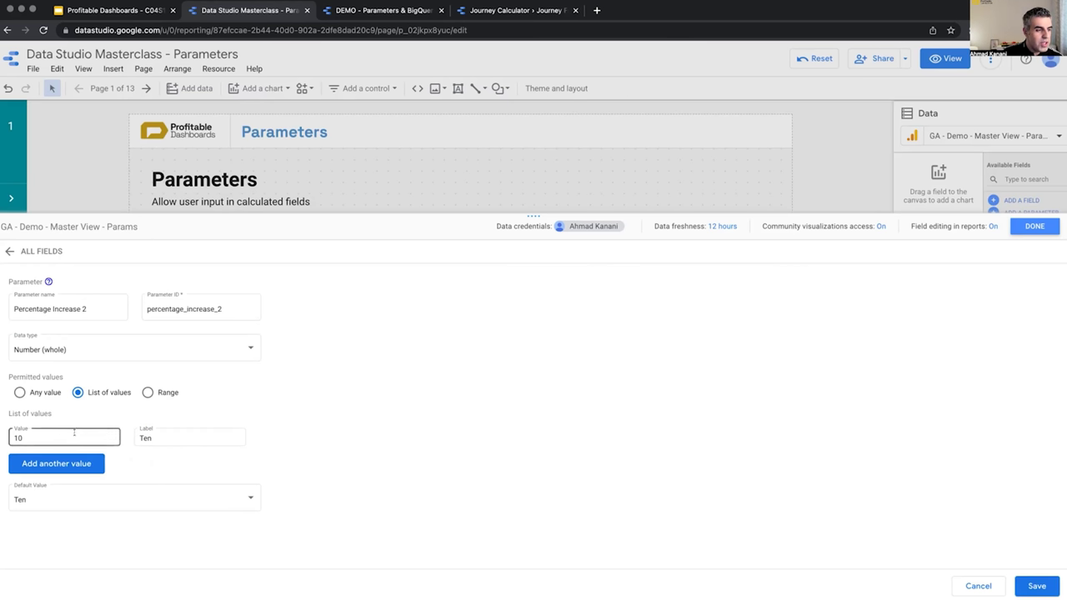
# Step: Switch the parameter to a range of values and rename it 'Percentage Change 2'
pyautogui.click(147, 392)
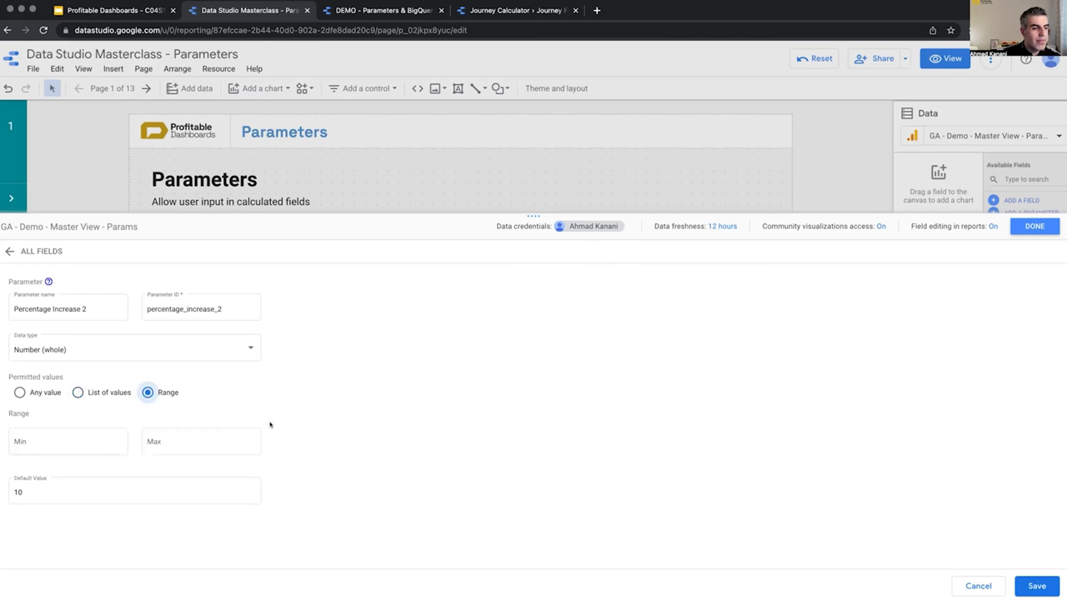
pyautogui.click(65, 435)
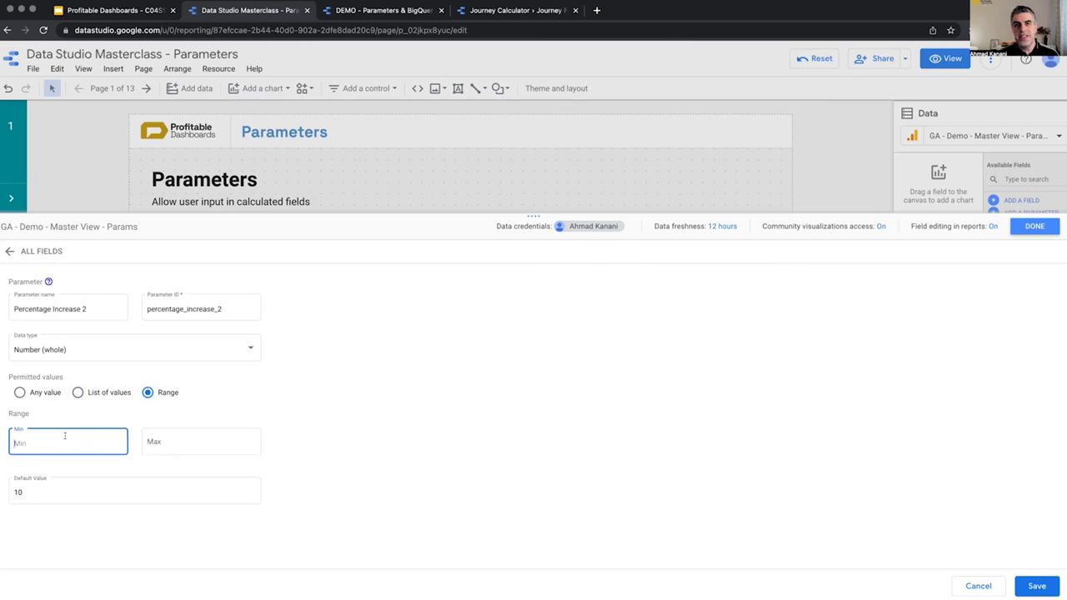
pyautogui.click(62, 308)
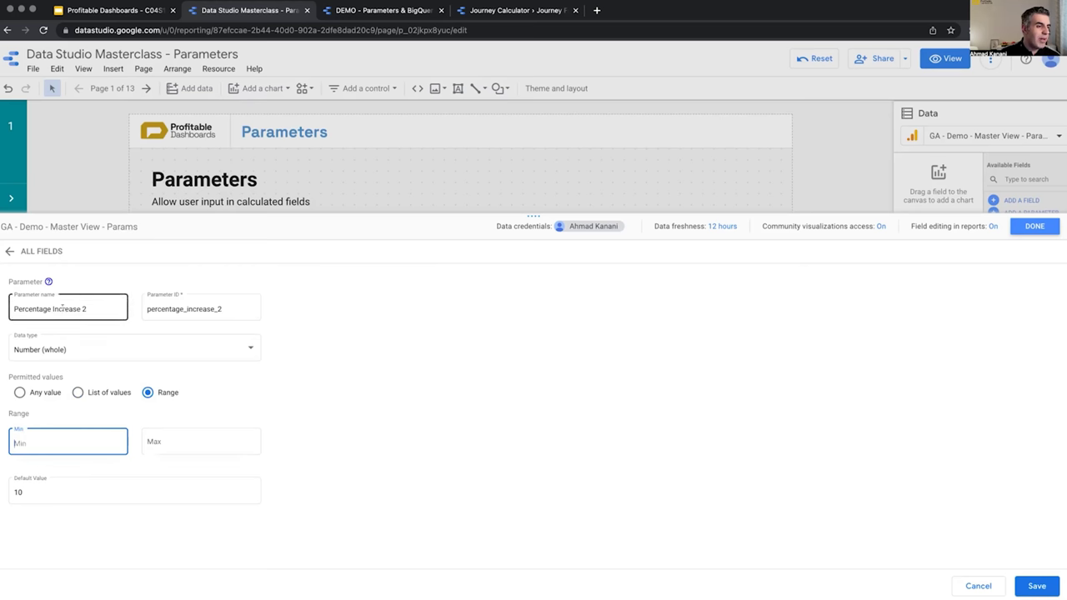
pyautogui.doubleClick(62, 308)
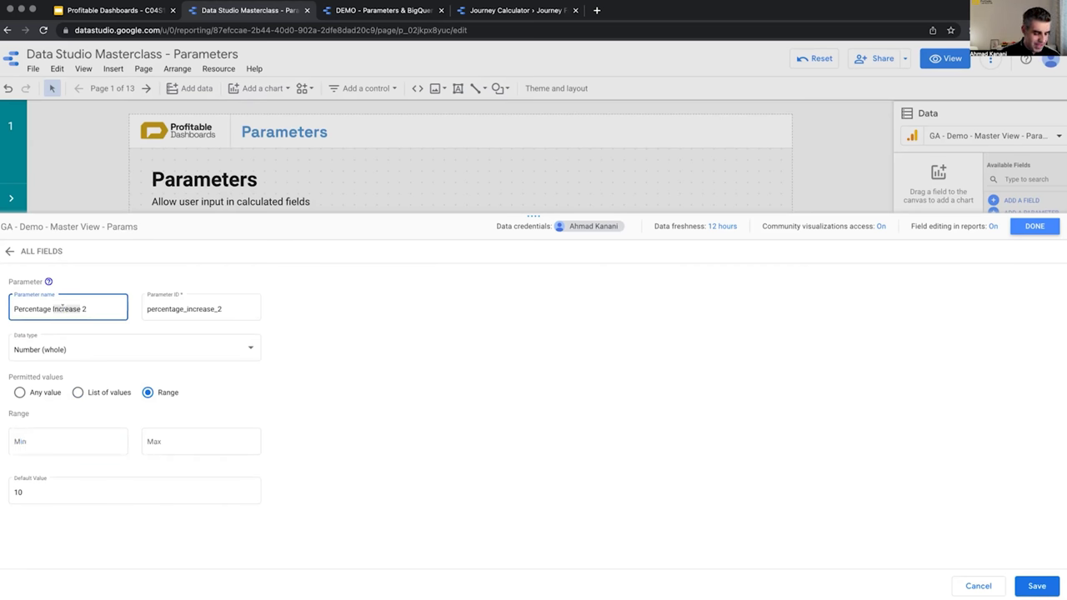
pyautogui.write('Change')
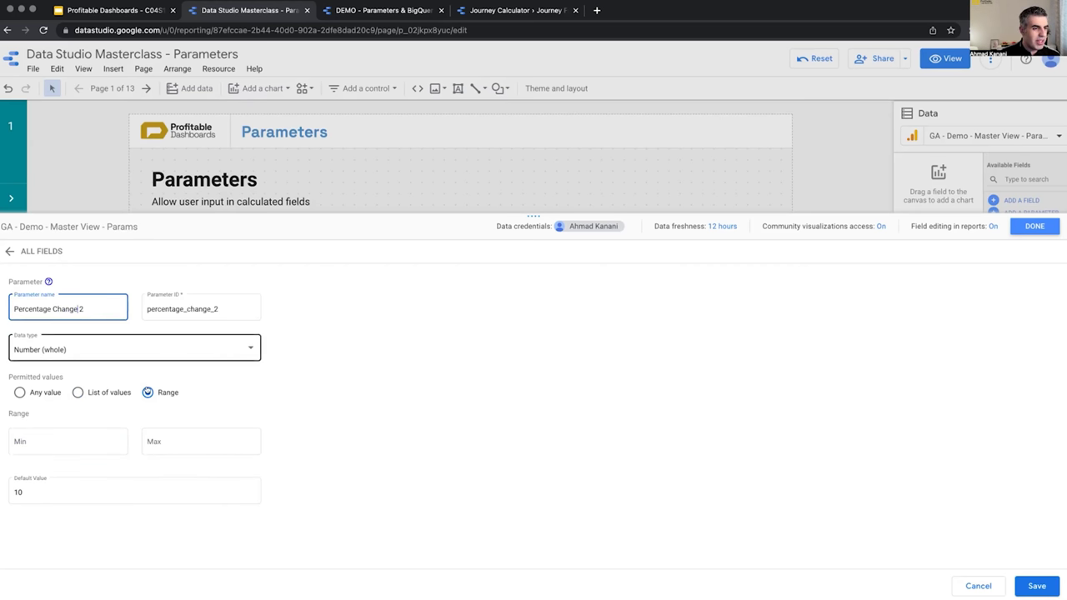
# Step: Set the range minimum -100 and maximum 100, keep default 10, and save
pyautogui.click(55, 437)
pyautogui.write('-100')
pyautogui.click(190, 443)
pyautogui.write('100')
pyautogui.click(60, 487)
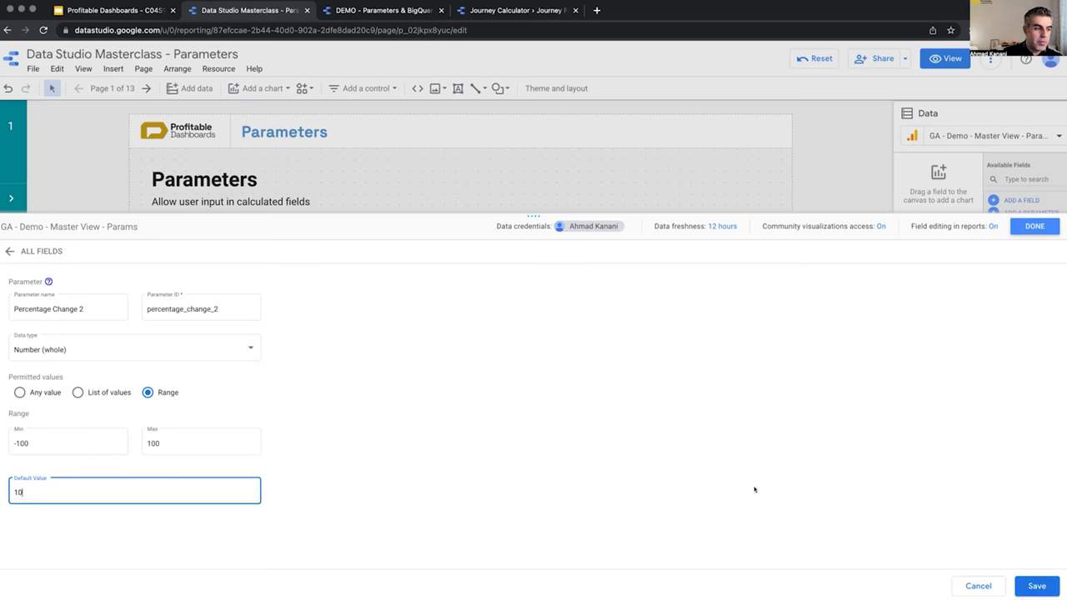
pyautogui.click(1036, 587)
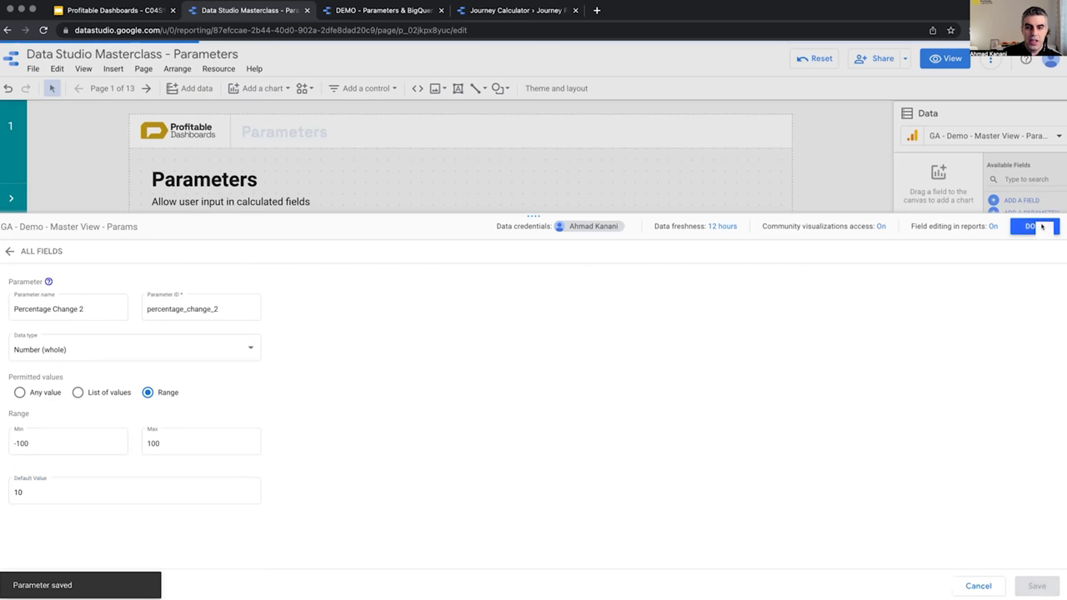
# Step: Close the data source editor, reload the report, and find Percentage Change 2 by searching 'Change'
pyautogui.click(1035, 226)
pyautogui.click(1025, 179)
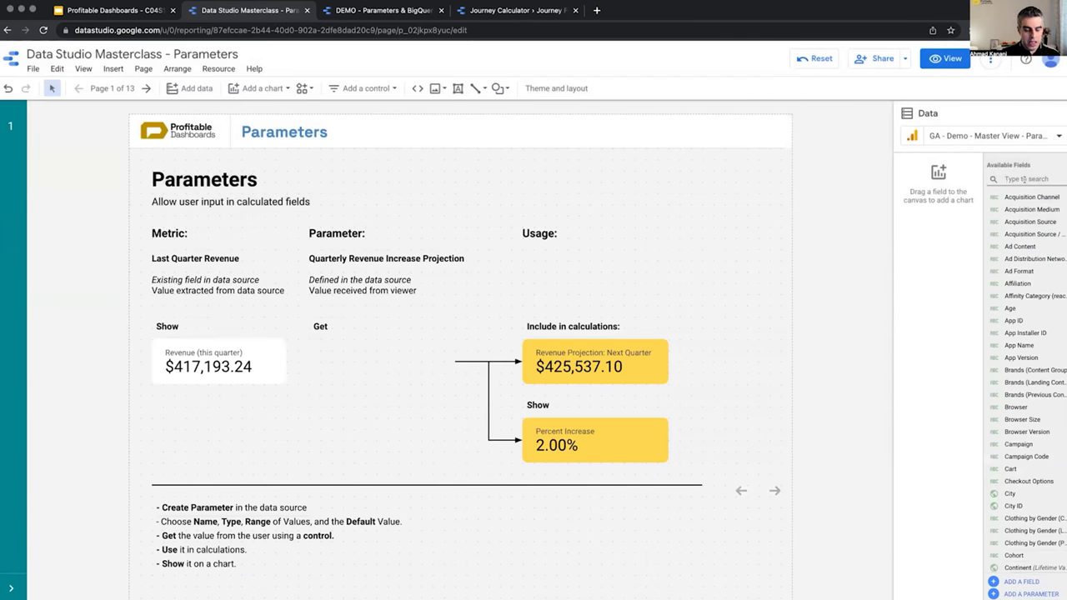
pyautogui.write('Change')
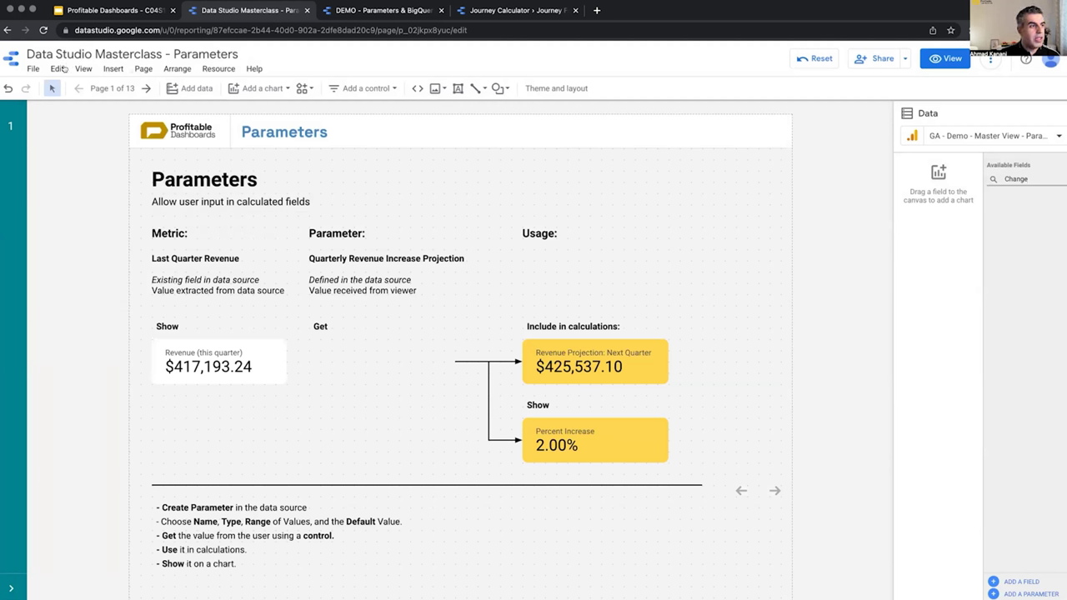
pyautogui.click(43, 31)
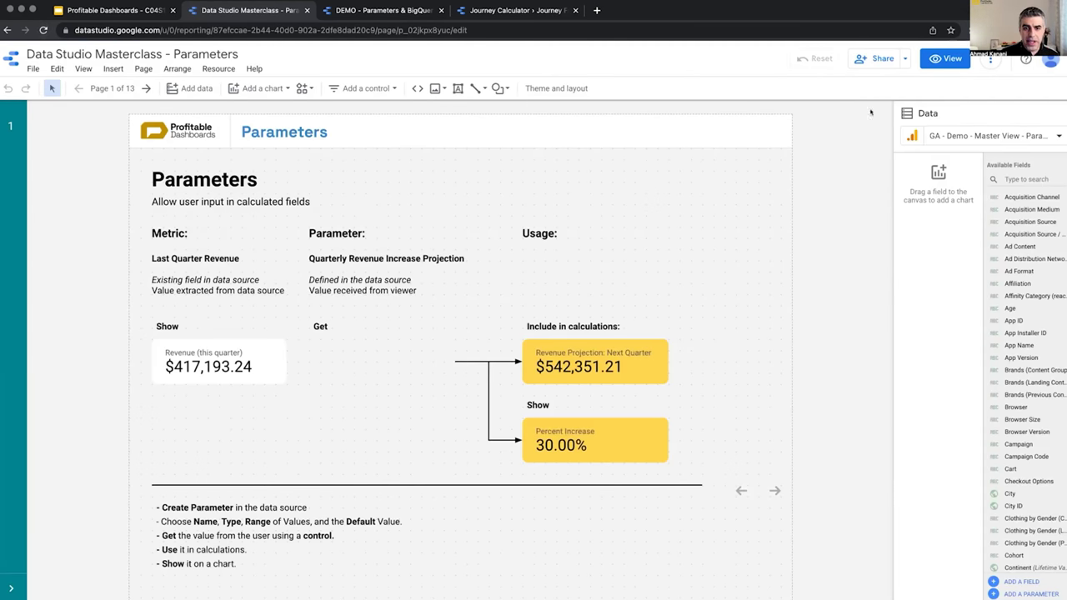
pyautogui.click(1040, 179)
pyautogui.write('Change')
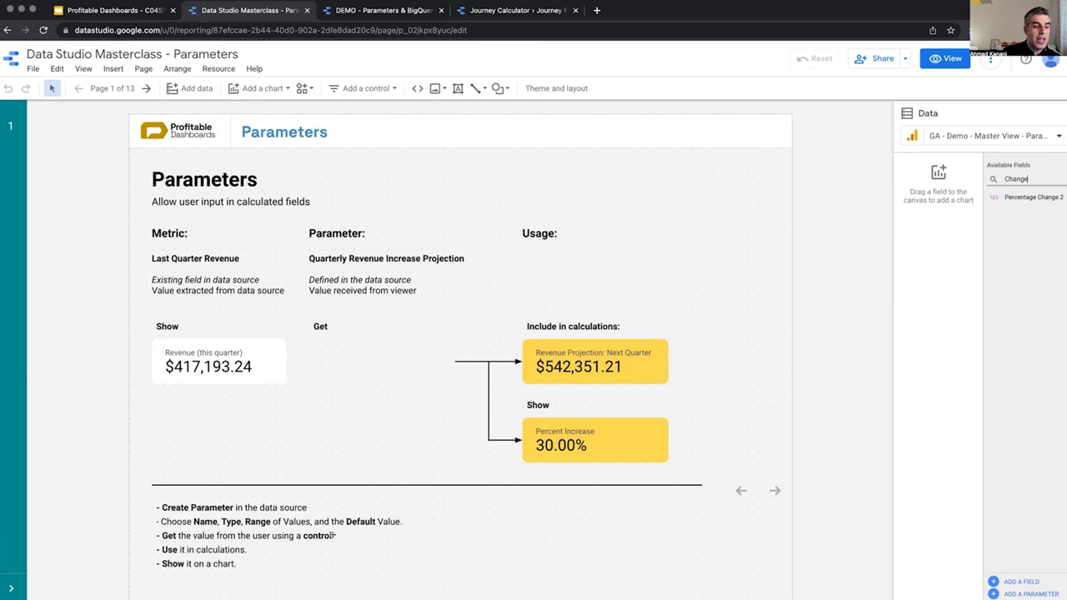
pyautogui.click(393, 88)
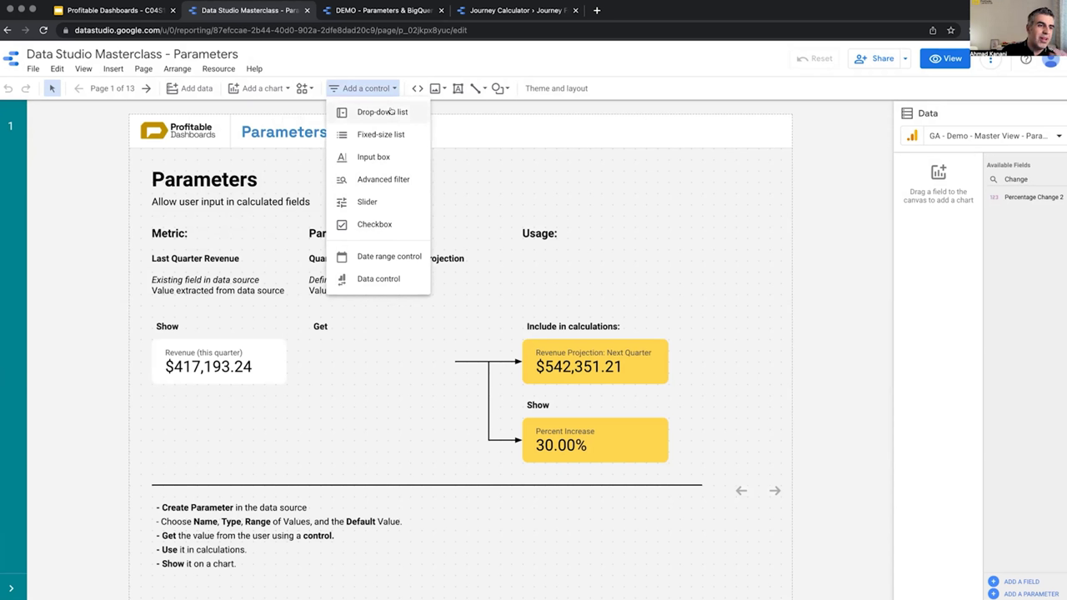
# Step: Place an input box control in the Get area with a light pink background
pyautogui.click(389, 157)
pyautogui.moveTo(389, 157); pyautogui.dragTo(308, 340)
pyautogui.moveTo(479, 379)
pyautogui.mouseDown()
pyautogui.moveTo(437, 361)
pyautogui.moveTo(451, 361)
pyautogui.mouseUp()
pyautogui.click(974, 141)
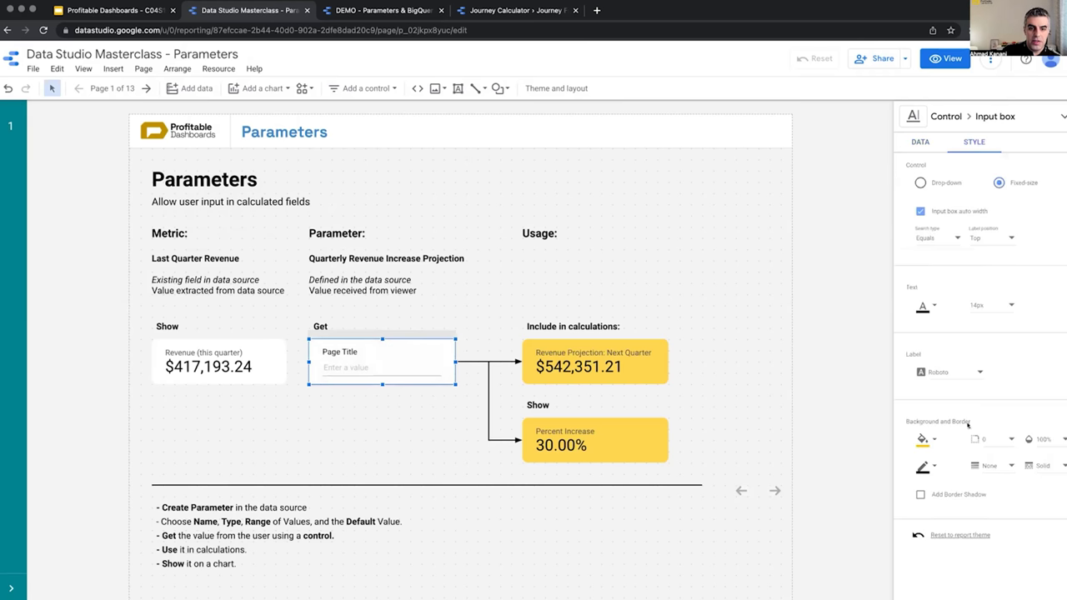
pyautogui.click(923, 439)
pyautogui.click(1035, 314)
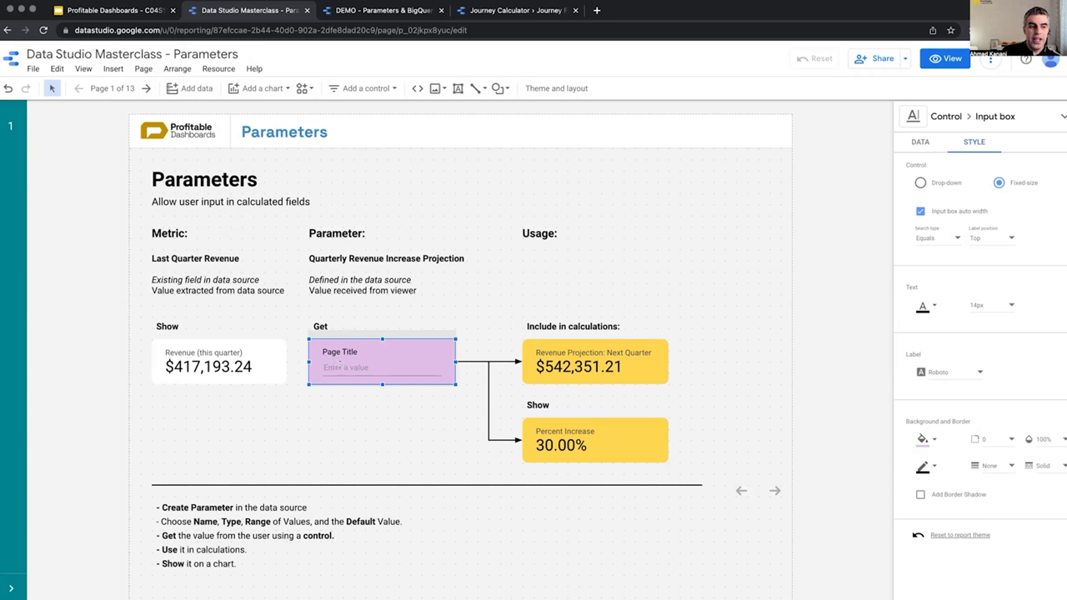
# Step: Bind the input box to the Percentage Change 2 field, showing its default 10
pyautogui.click(927, 140)
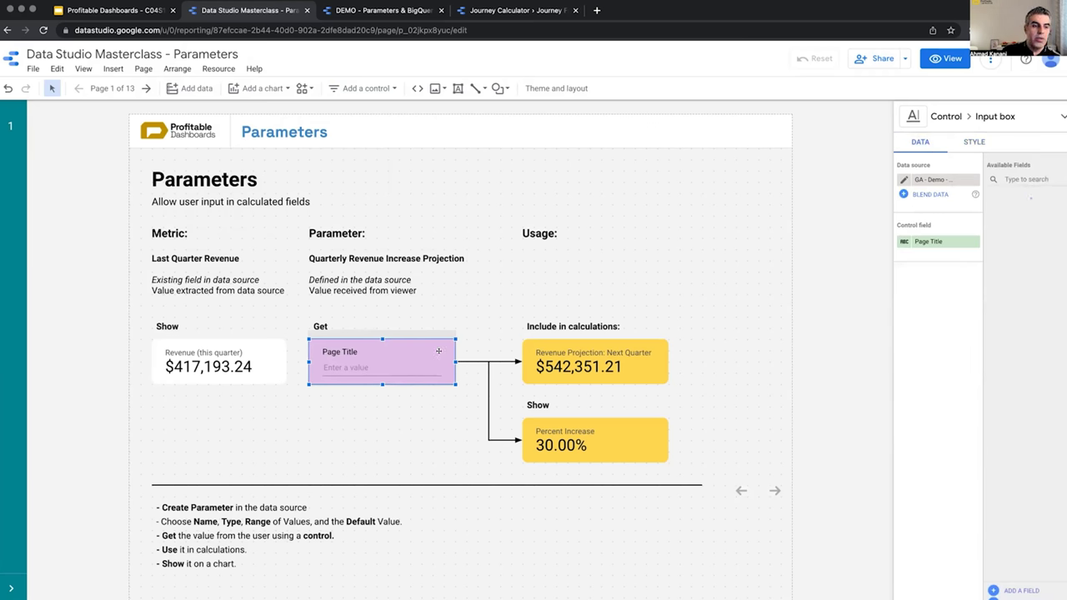
pyautogui.click(1023, 178)
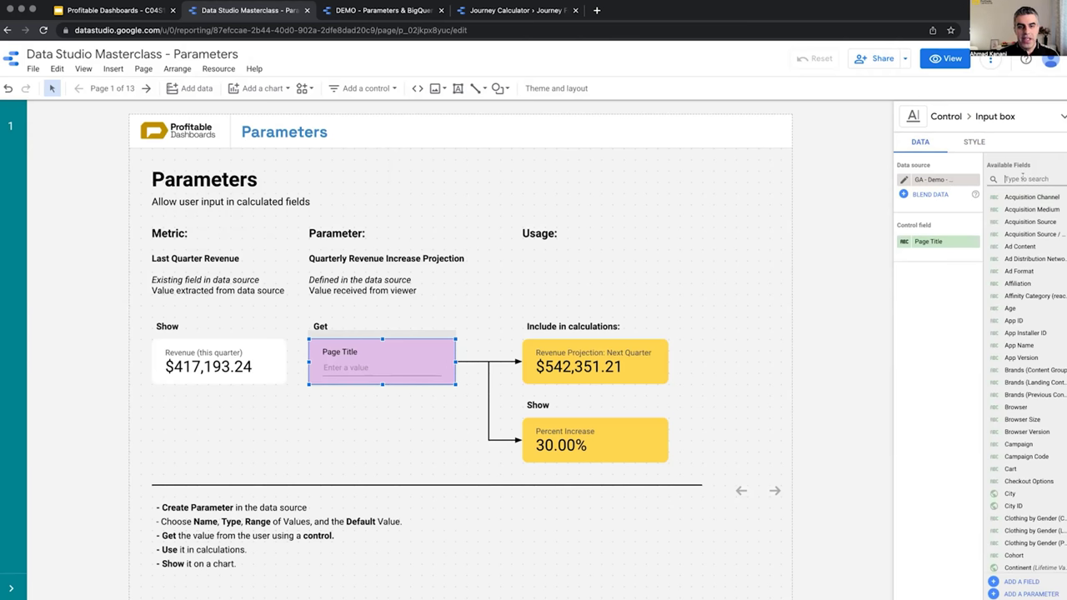
pyautogui.write('change')
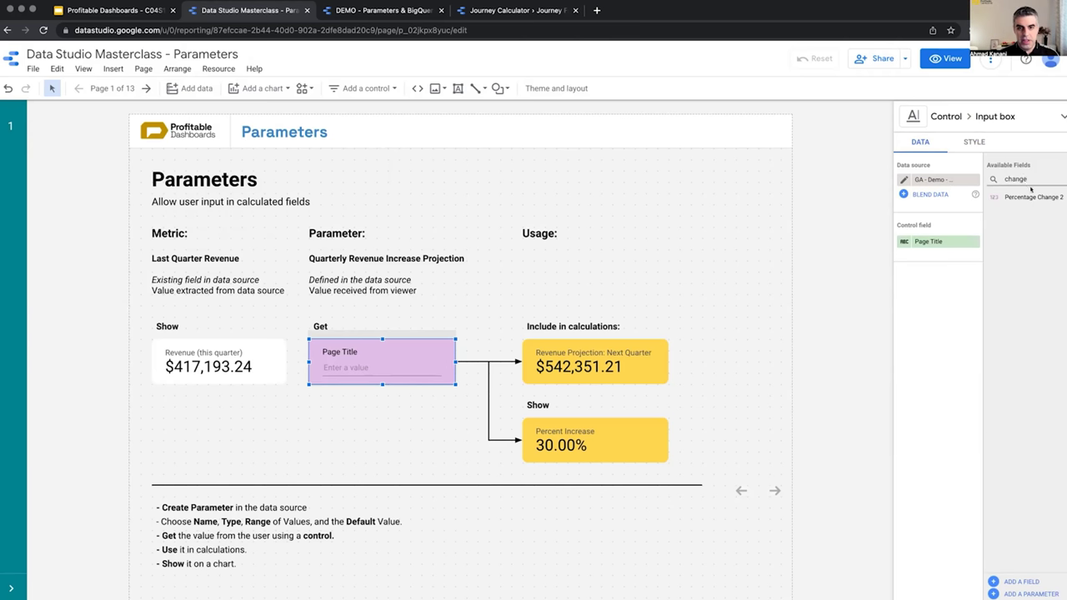
pyautogui.moveTo(1036, 194); pyautogui.dragTo(950, 242)
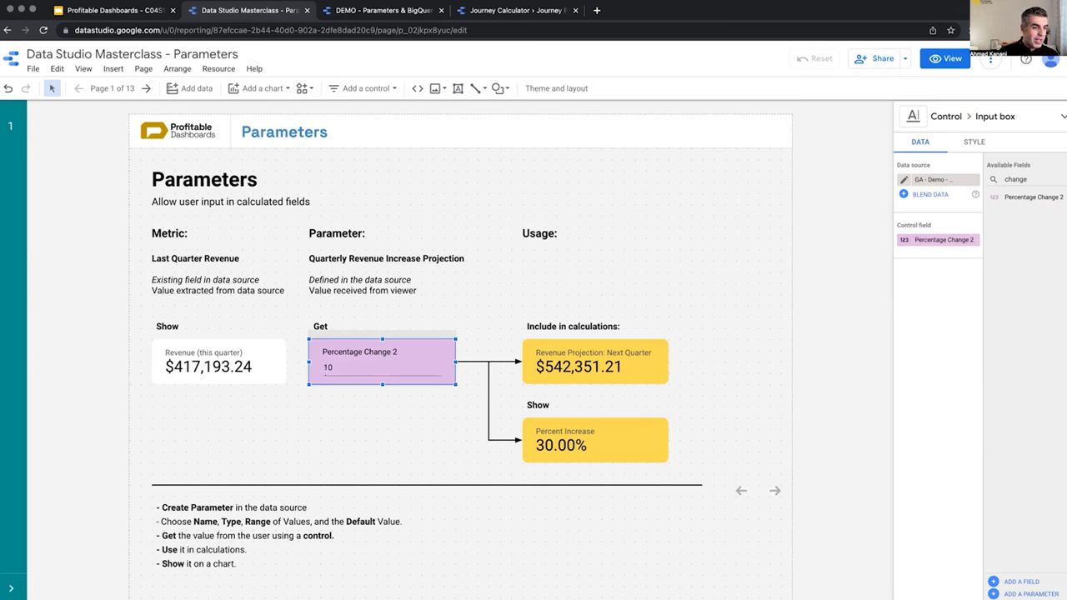
# Step: Preview and reload the report, then enter 25 in the Percentage Change 2 input box
pyautogui.click(945, 59)
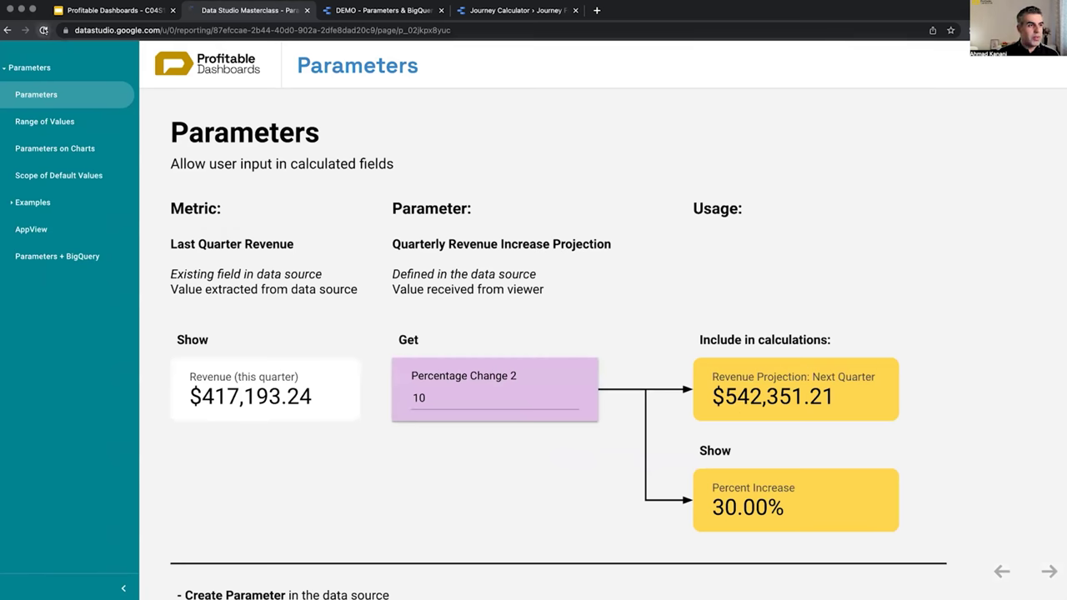
pyautogui.click(44, 30)
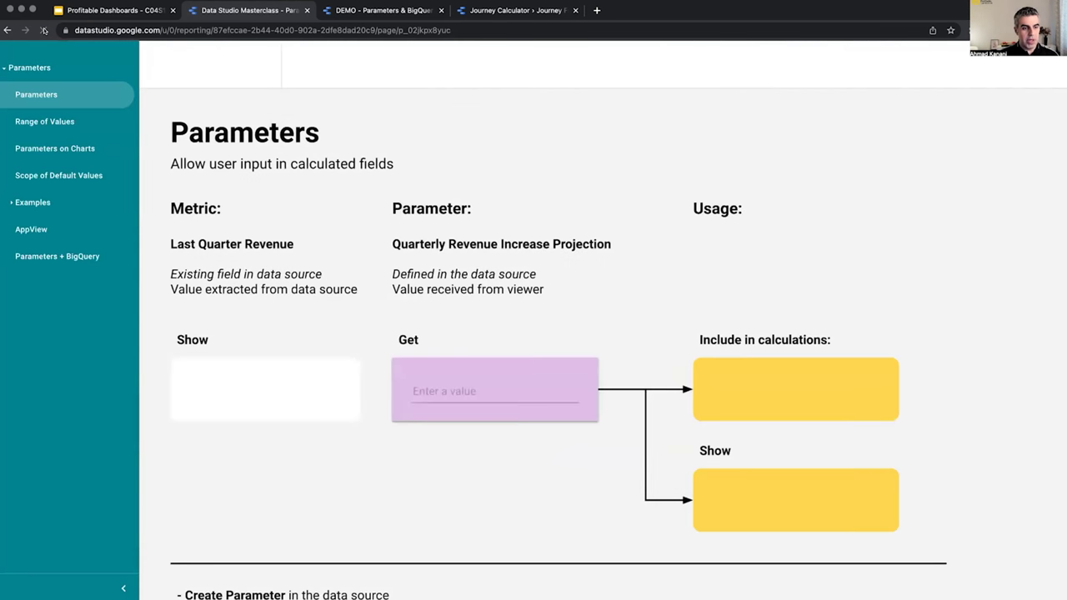
pyautogui.click(440, 399)
pyautogui.press('BackSpace')
pyautogui.press('BackSpace')
pyautogui.write('25')
pyautogui.press('Return')
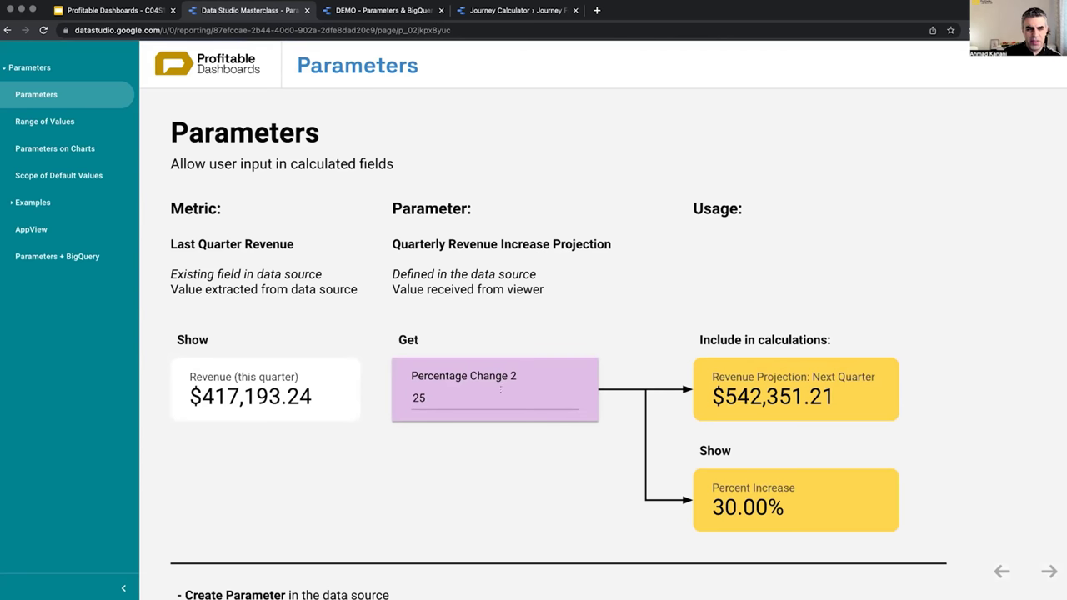
# Step: Change the Percentage Change 2 value to 50 and return to edit mode
pyautogui.click(443, 392)
pyautogui.press('BackSpace')
pyautogui.press('BackSpace')
pyautogui.write('50')
pyautogui.press('Return')
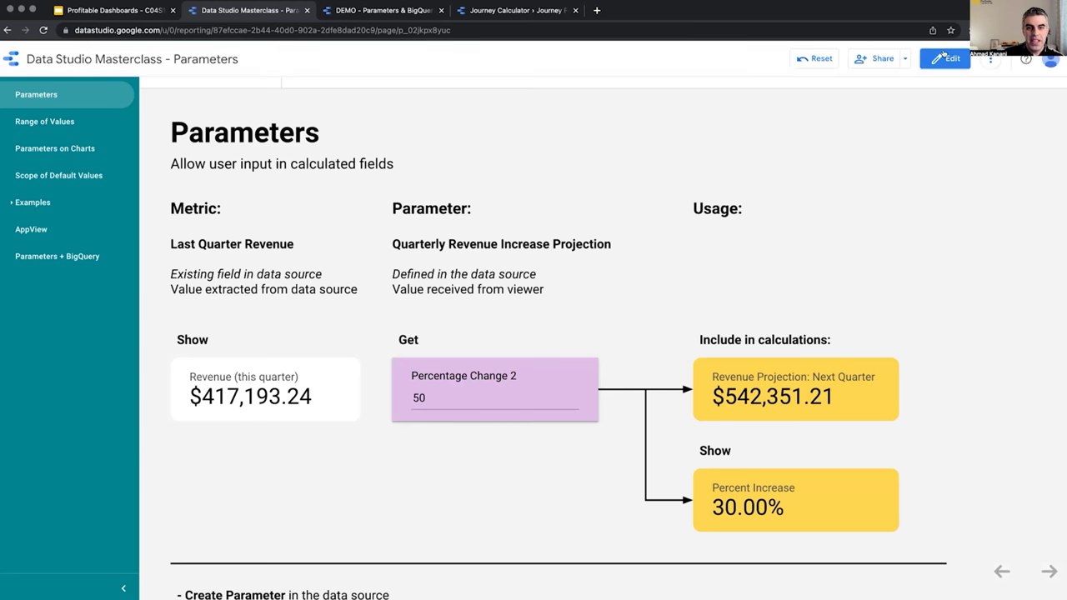
pyautogui.click(945, 57)
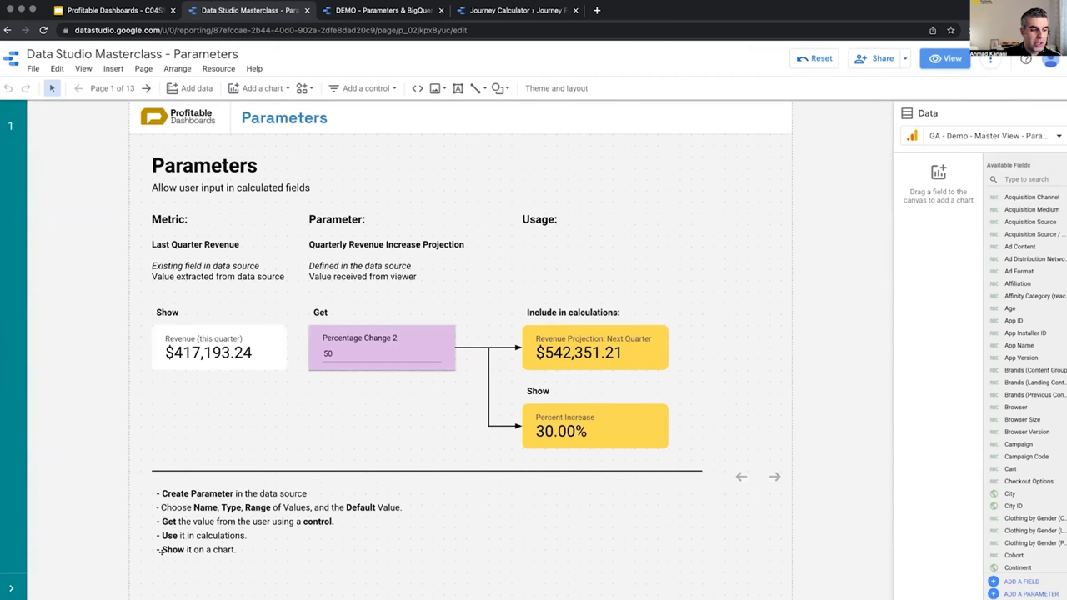
# Step: Select the Percent Increase scorecard to show its properties, with Percent Increase as metric
pyautogui.click(624, 427)
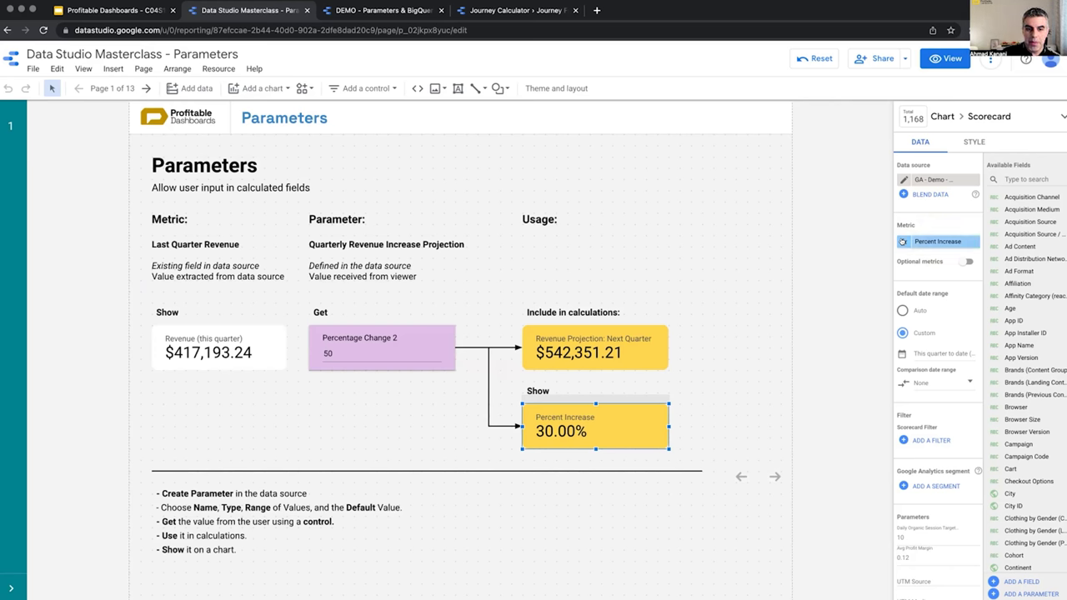
# Step: Rename the Percent Increase field to Percent Change with formula Percentage Change 2/100, showing 50.00%
pyautogui.click(902, 241)
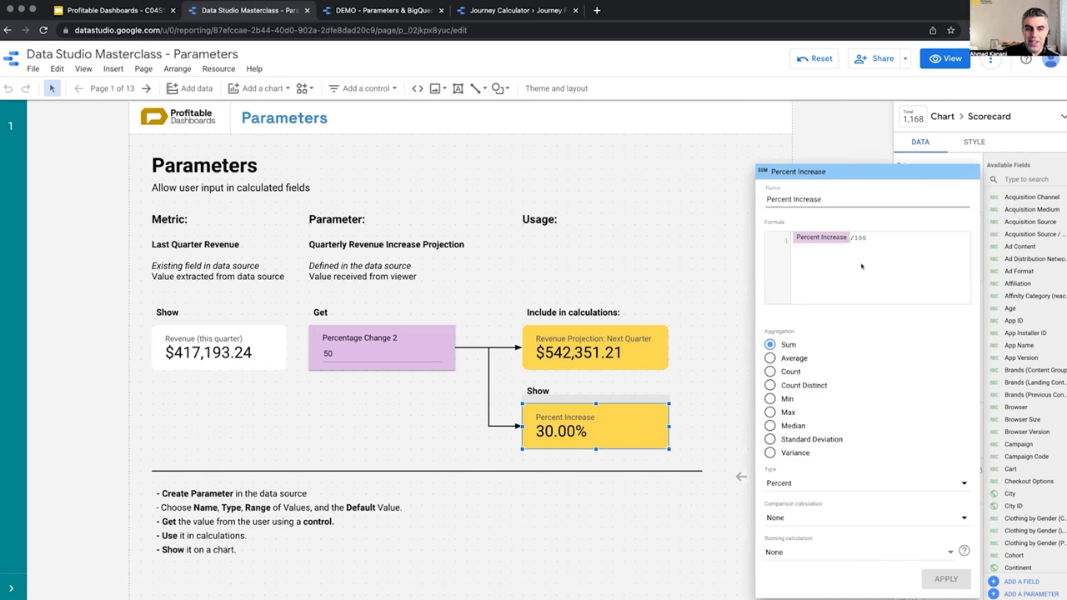
pyautogui.moveTo(824, 199); pyautogui.dragTo(761, 200)
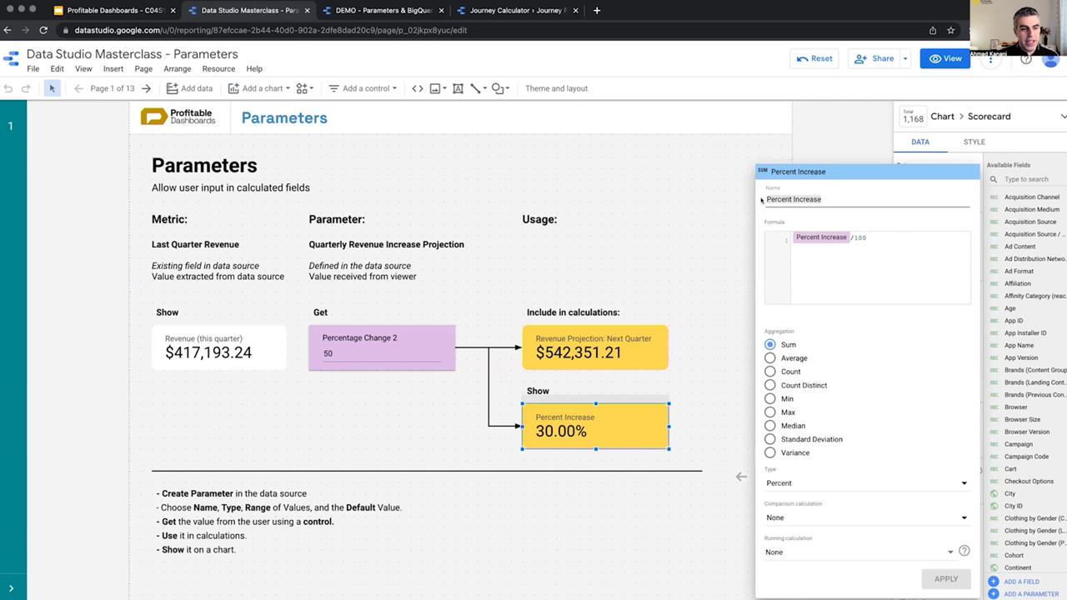
pyautogui.doubleClick(809, 199)
pyautogui.write('Change')
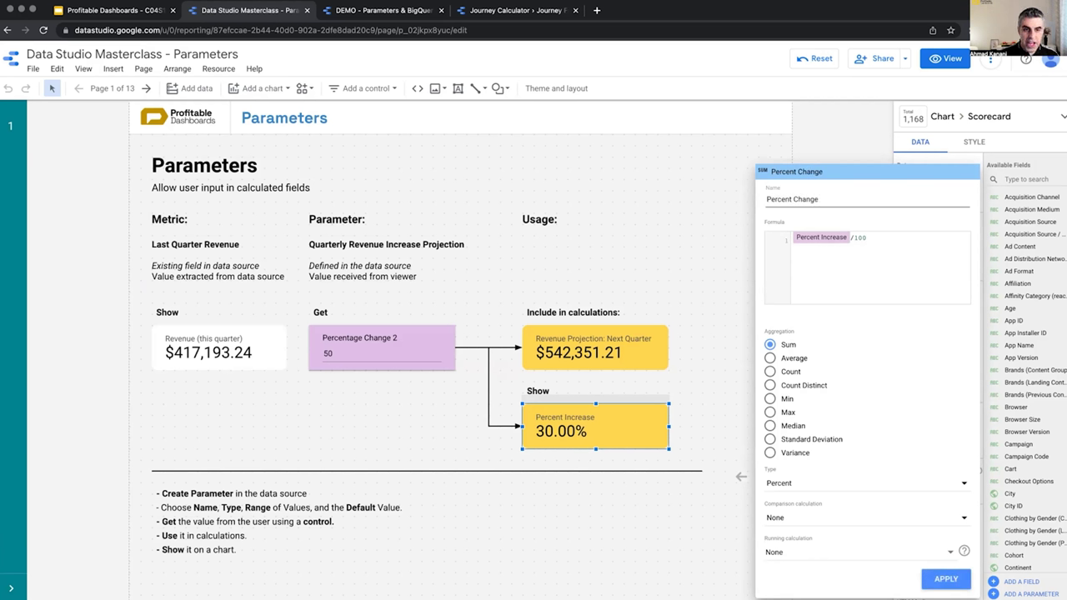
pyautogui.click(872, 240)
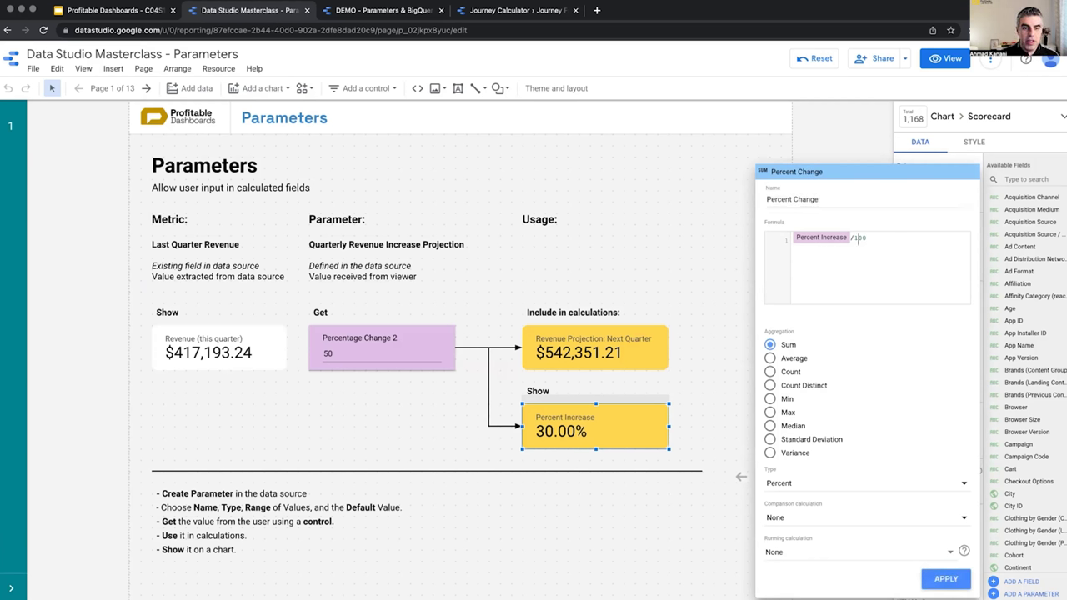
pyautogui.press('BackSpace')
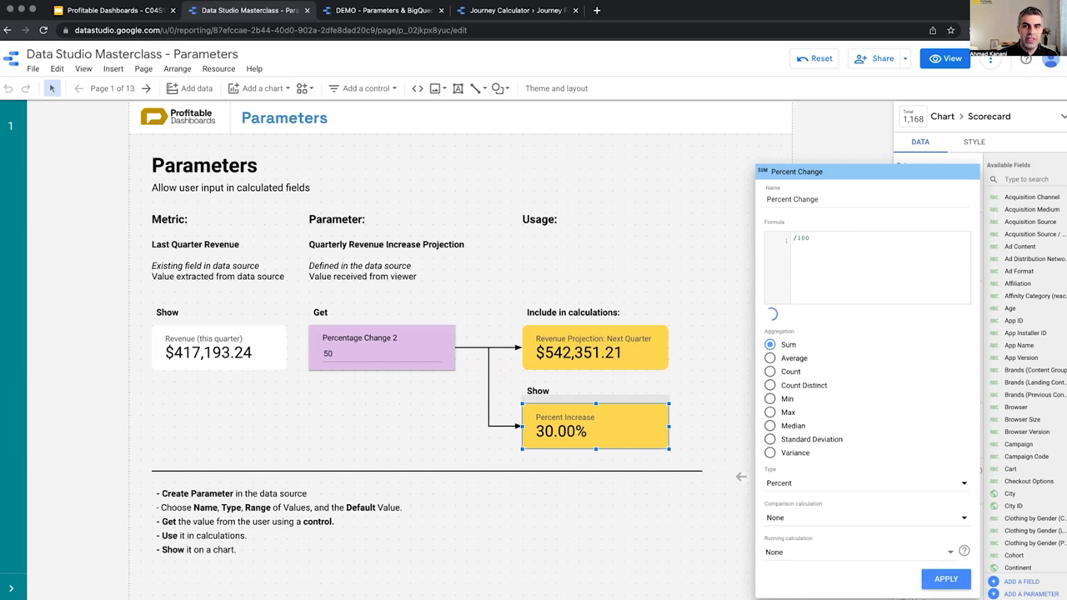
pyautogui.write('perc')
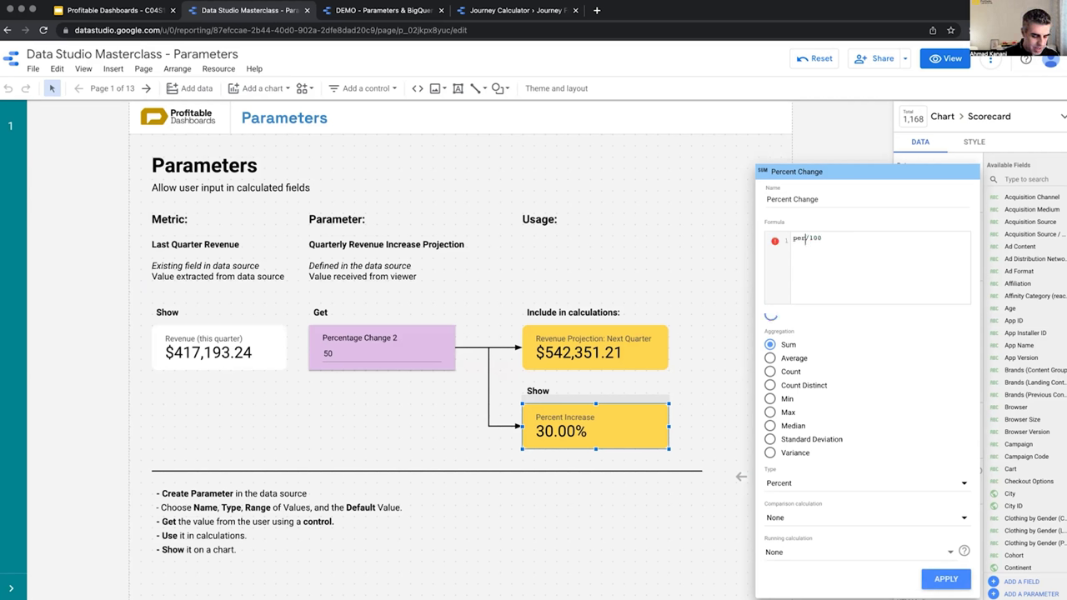
pyautogui.write('entag')
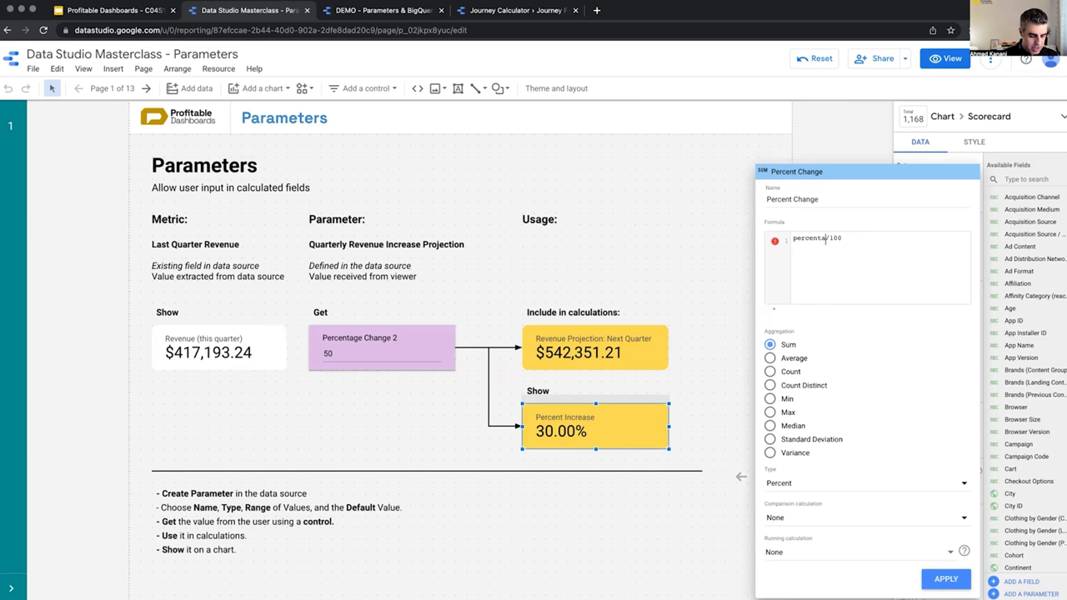
pyautogui.write('e')
pyautogui.press('Return')
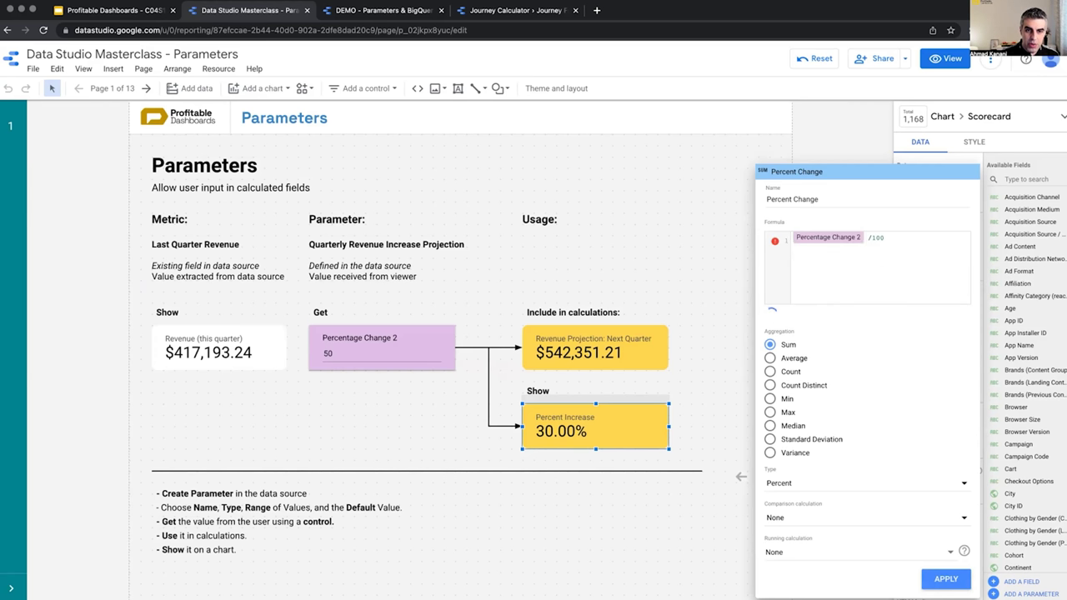
pyautogui.press('BackSpace')
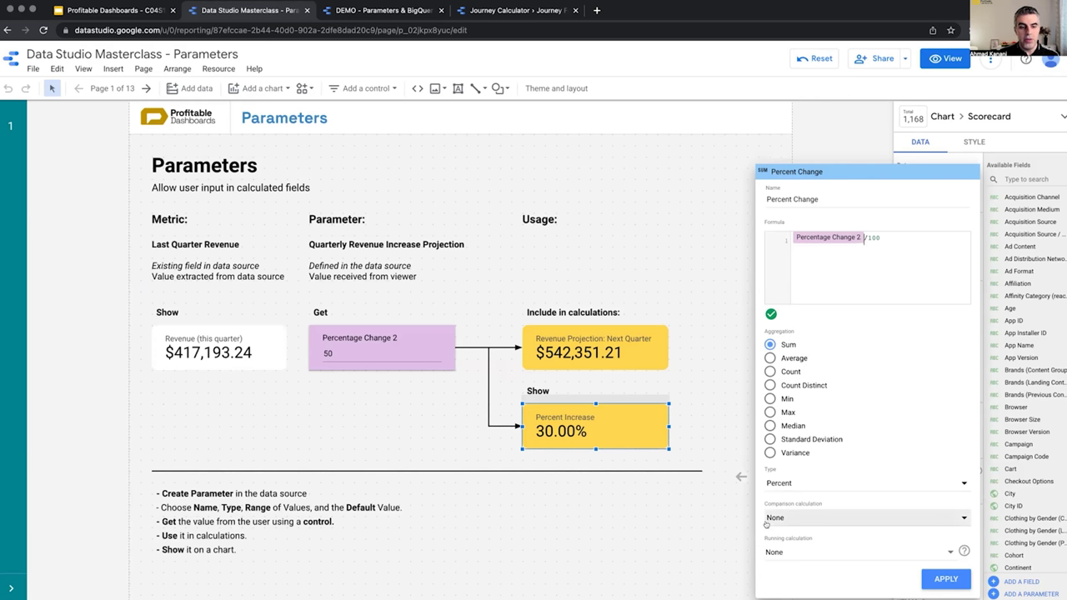
pyautogui.click(946, 579)
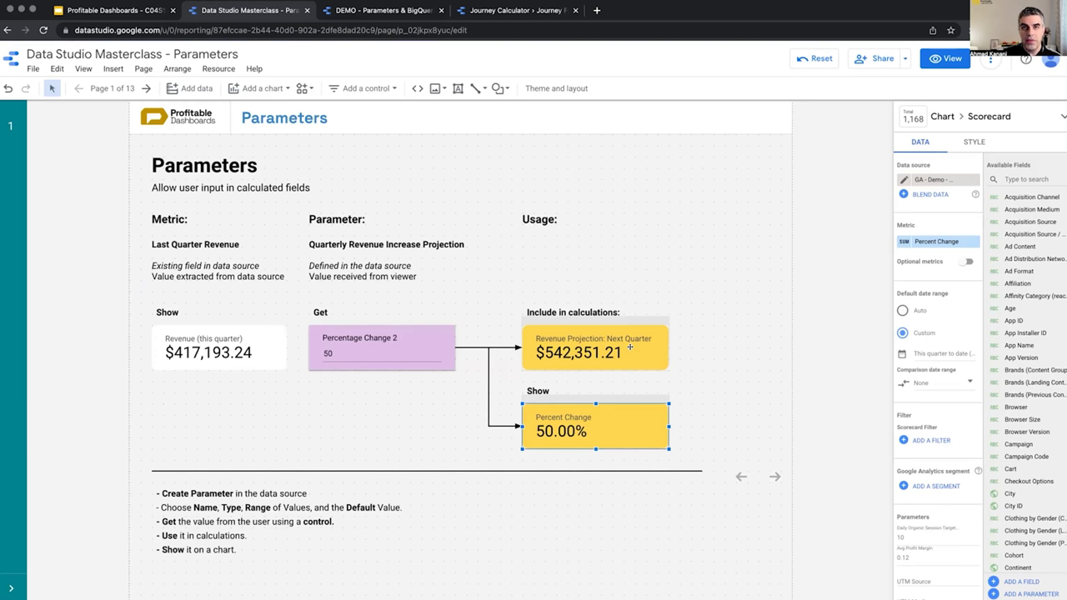
# Step: Swap Percent Increase for Percentage Change 2 in the Revenue Projection formula, giving $625,789.86
pyautogui.click(629, 349)
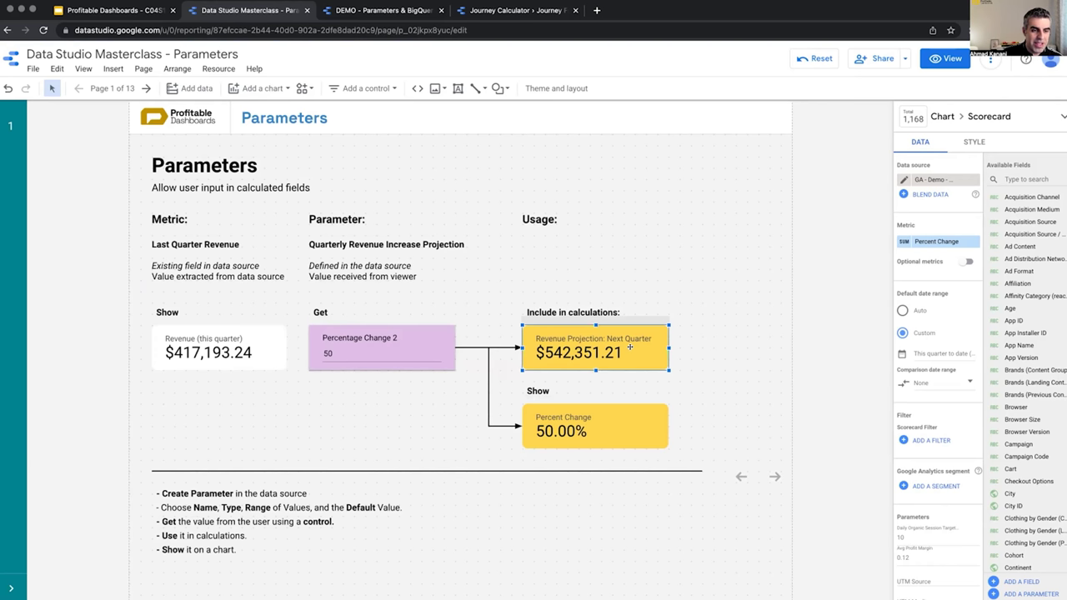
pyautogui.click(903, 242)
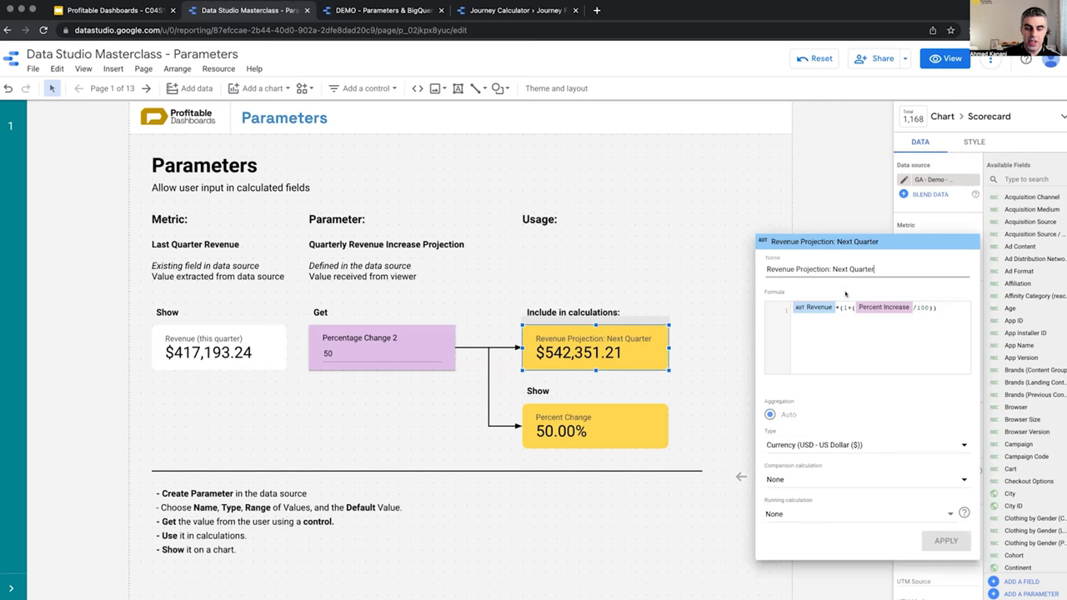
pyautogui.click(832, 310)
pyautogui.click(789, 311)
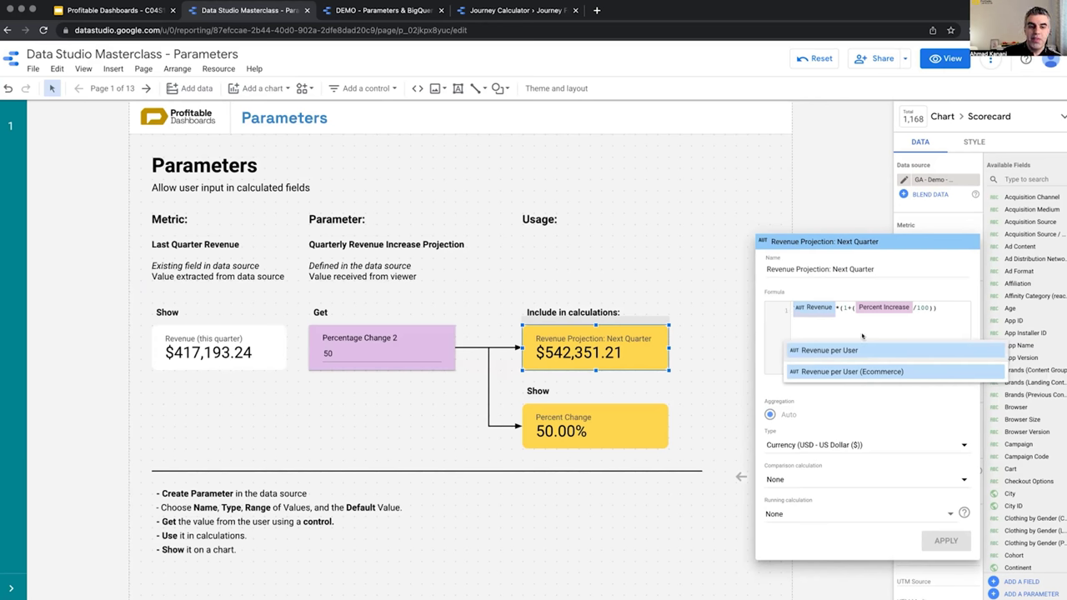
pyautogui.click(837, 308)
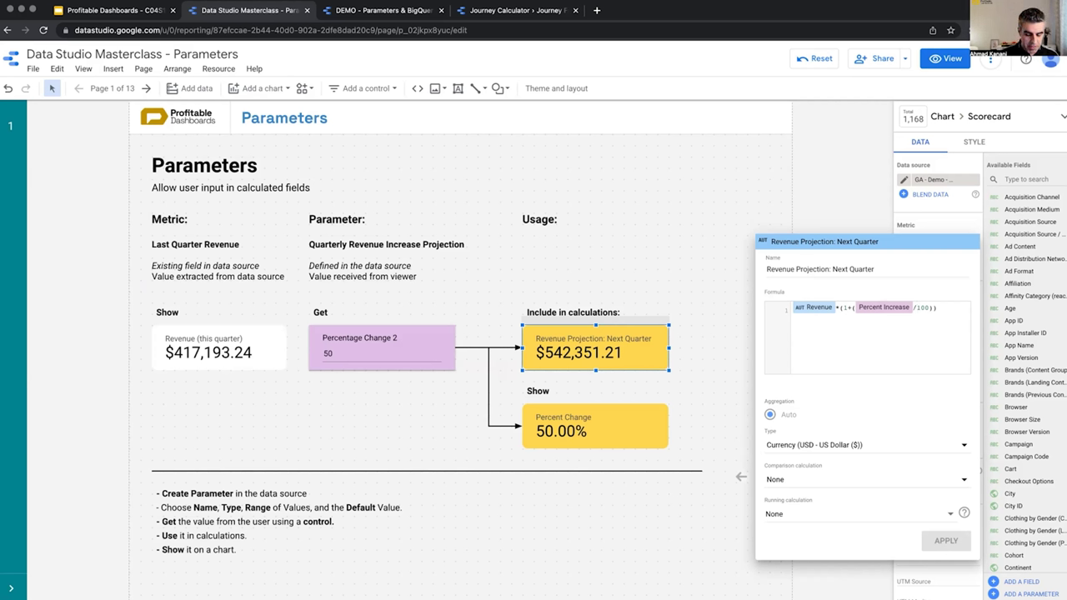
pyautogui.press('BackSpace')
pyautogui.write('perc')
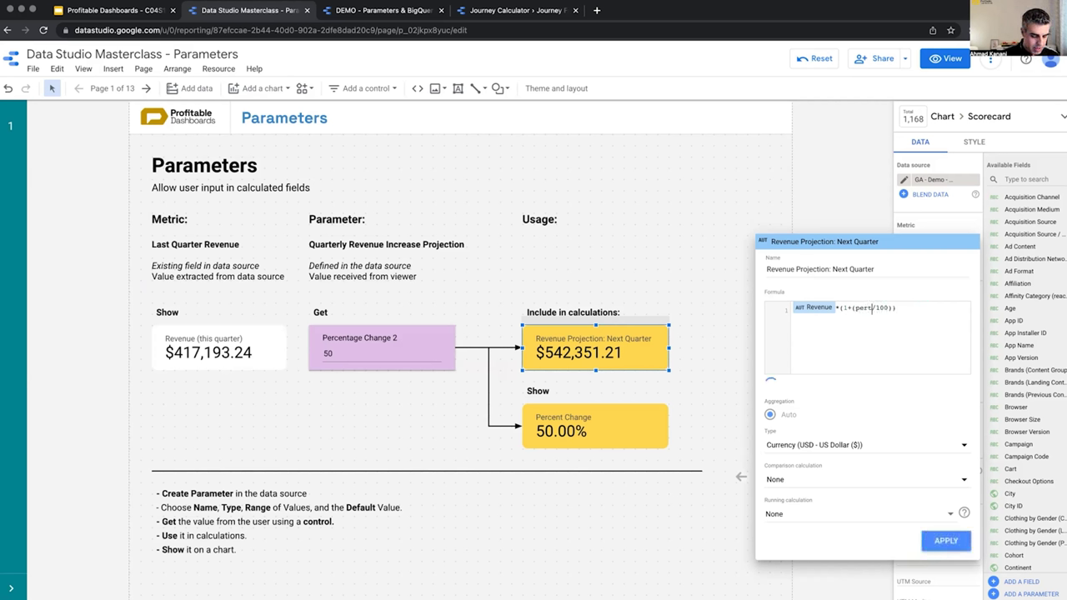
pyautogui.write('entage ch')
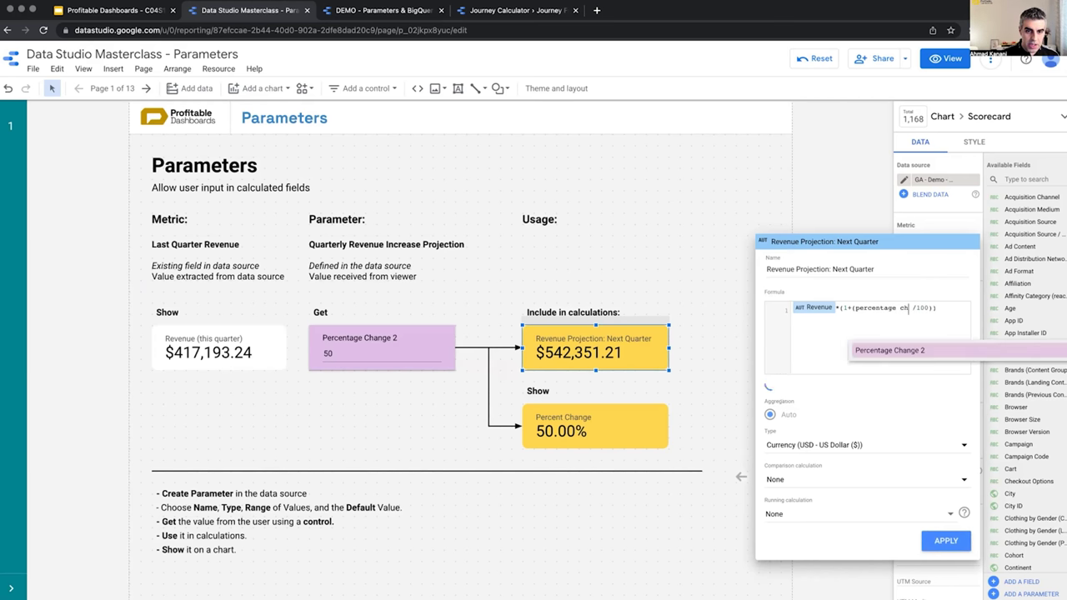
pyautogui.press('Return')
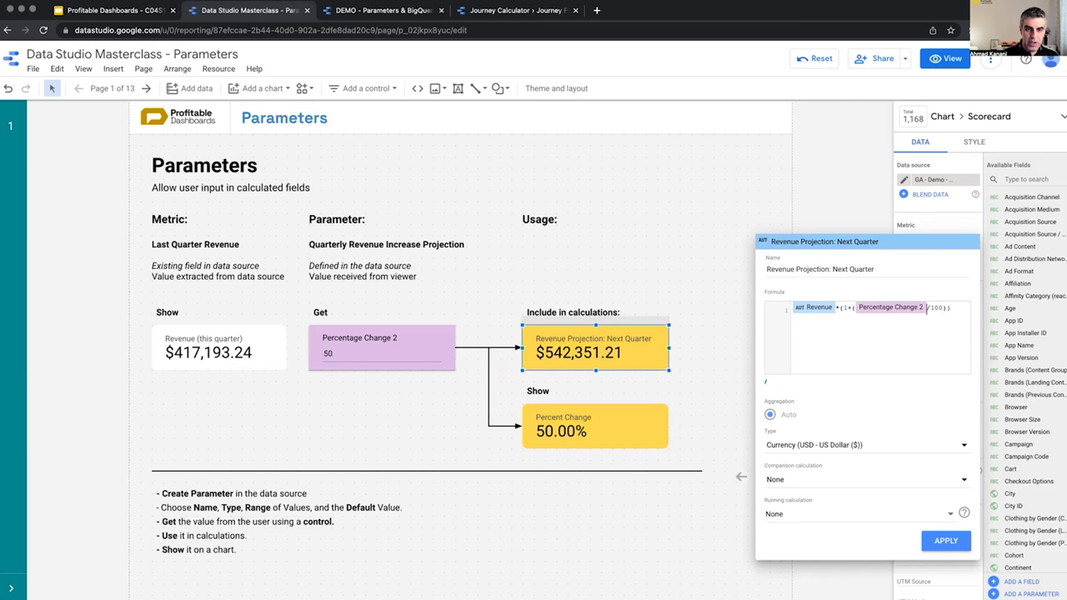
pyautogui.click(940, 541)
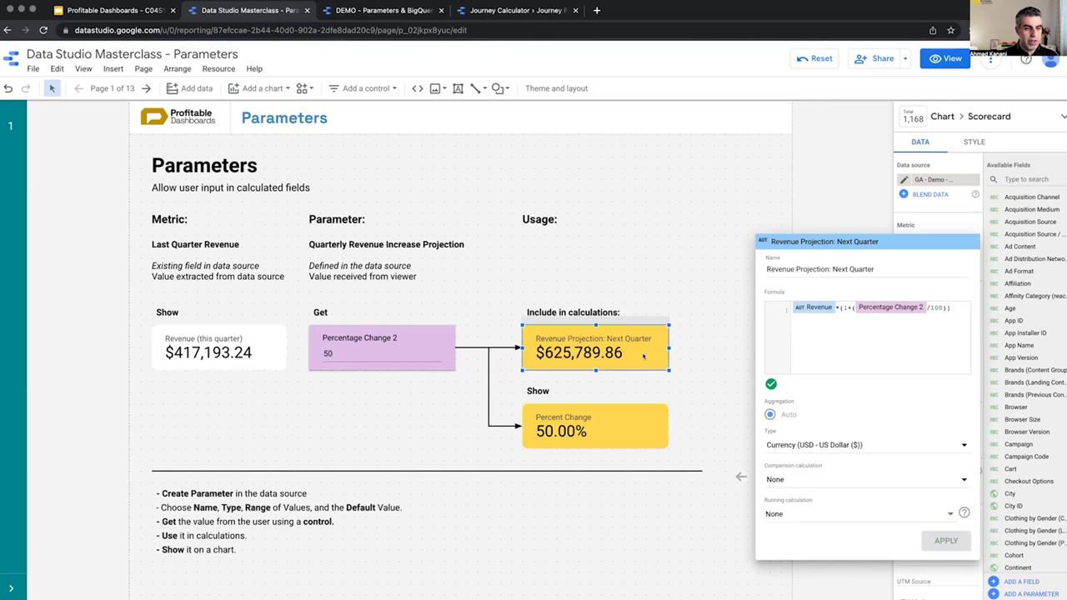
pyautogui.click(699, 352)
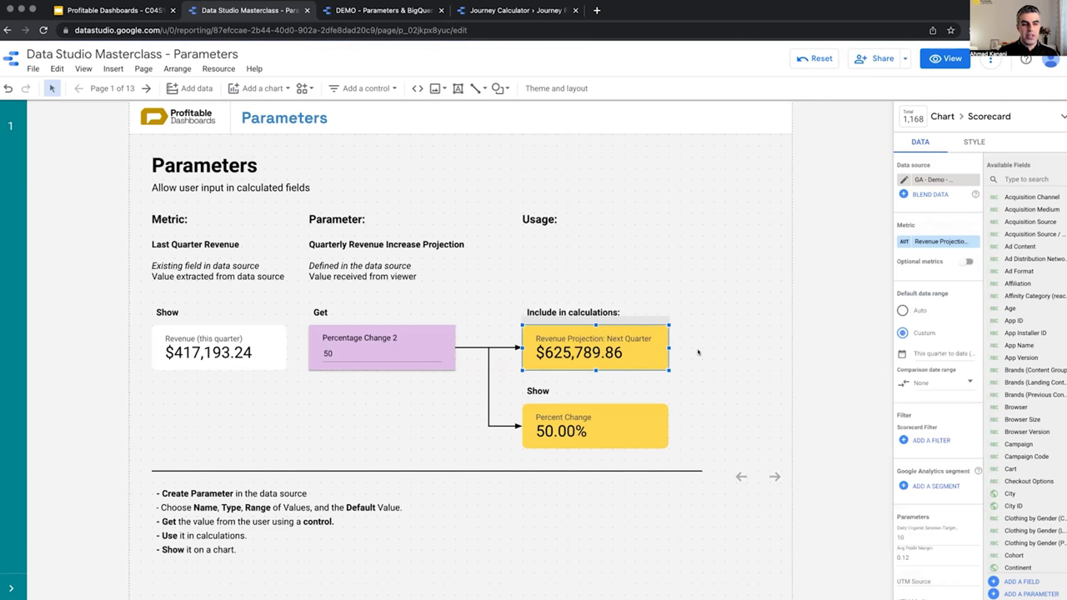
pyautogui.click(699, 371)
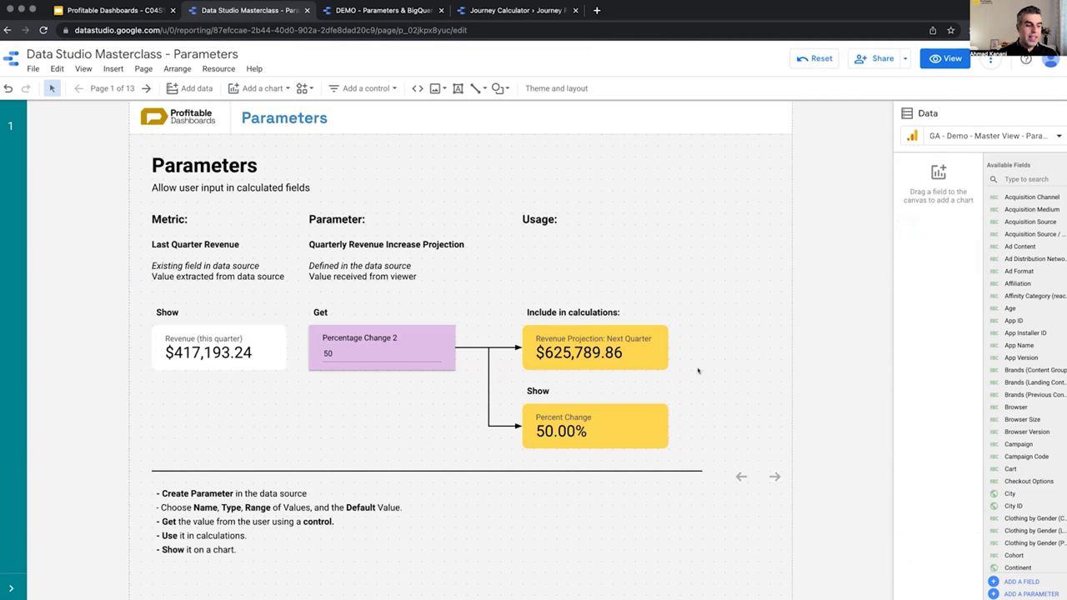